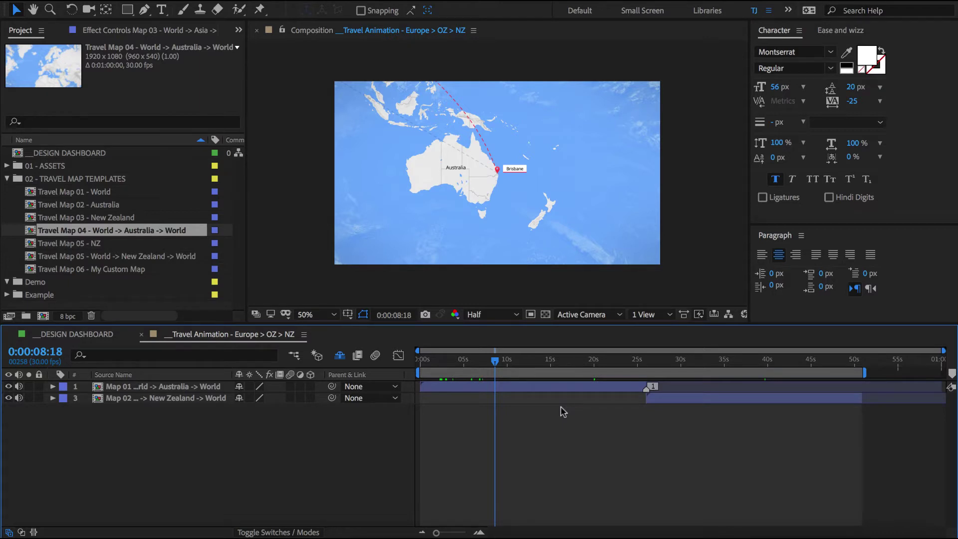
Review the Europe to Australia part of the travel animation, from the London–Brisbane flight to the drive down to Sydney
click(526, 365)
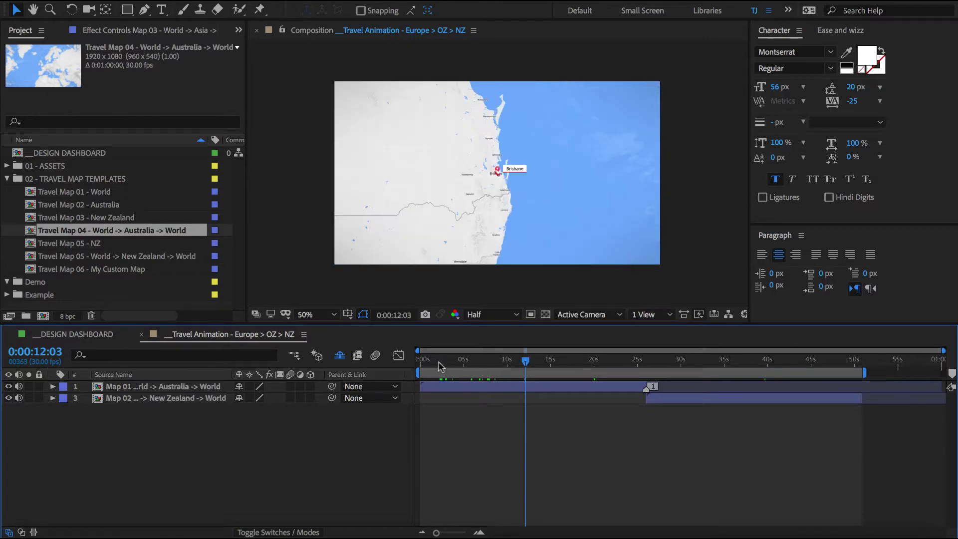
click(438, 364)
click(477, 359)
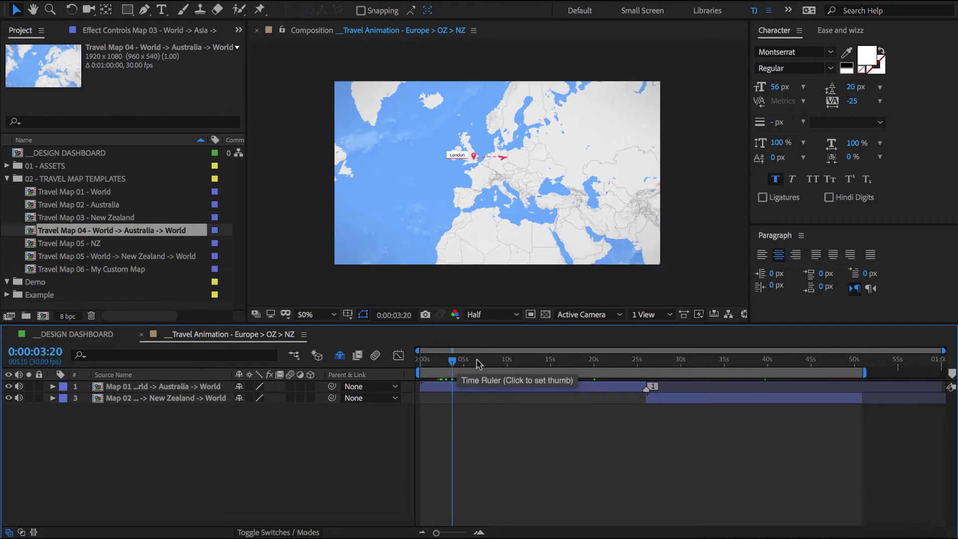
click(497, 360)
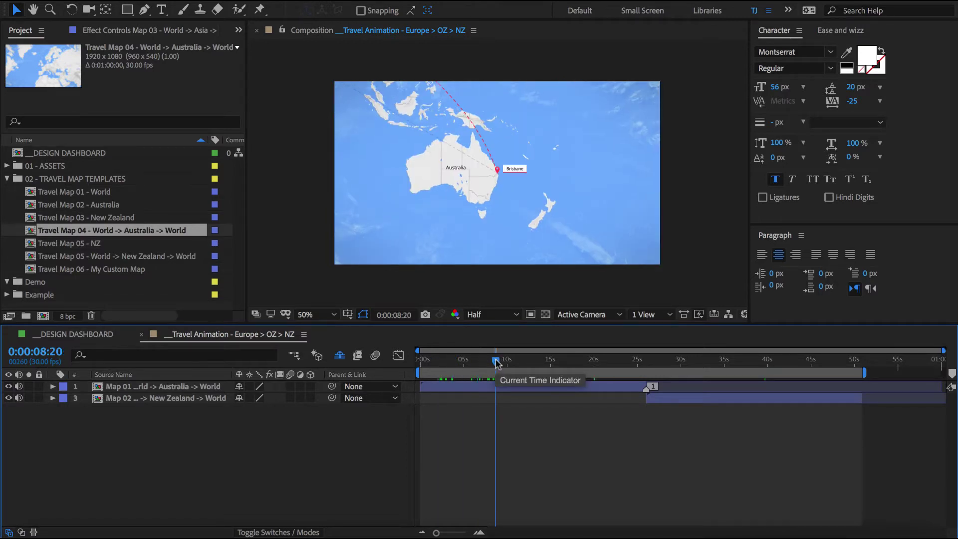
click(525, 359)
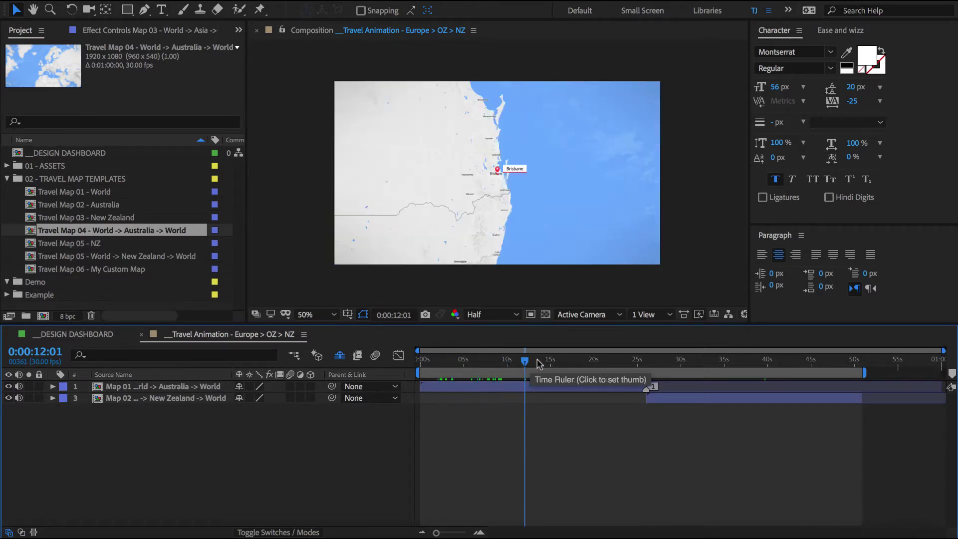
click(538, 359)
click(563, 360)
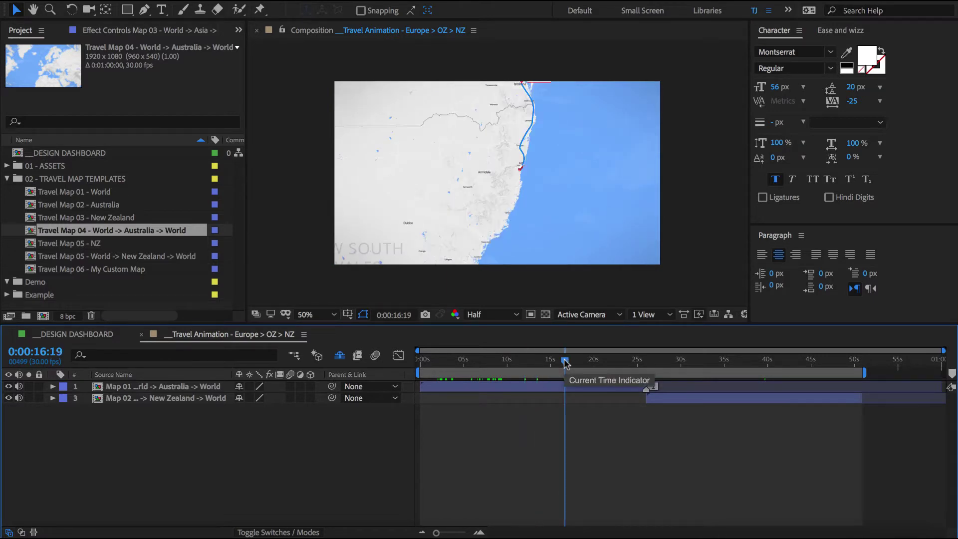
click(575, 360)
click(590, 360)
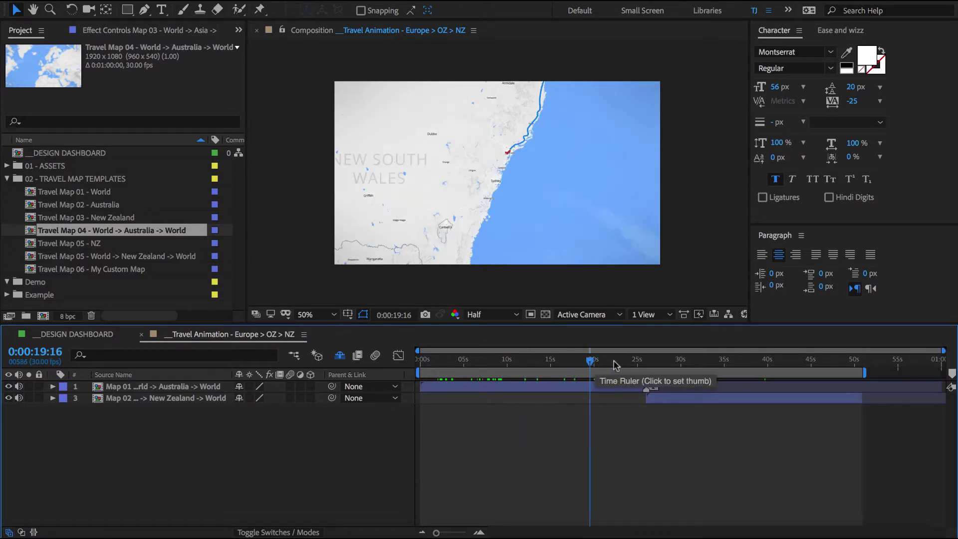
click(619, 360)
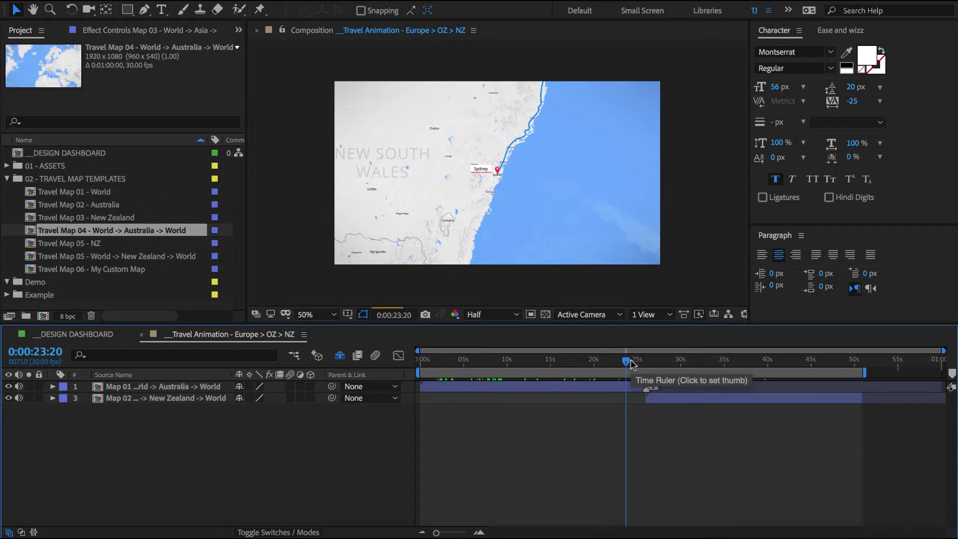
click(634, 360)
click(651, 360)
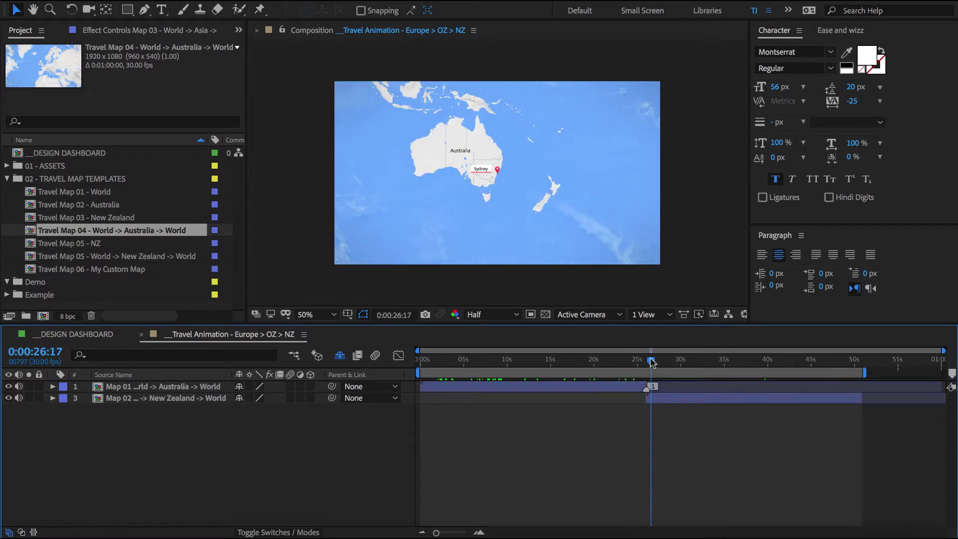
Review the New Zealand part of the animation, from the flight out of Sydney to the drive from Auckland to New Plymouth
click(665, 360)
click(683, 360)
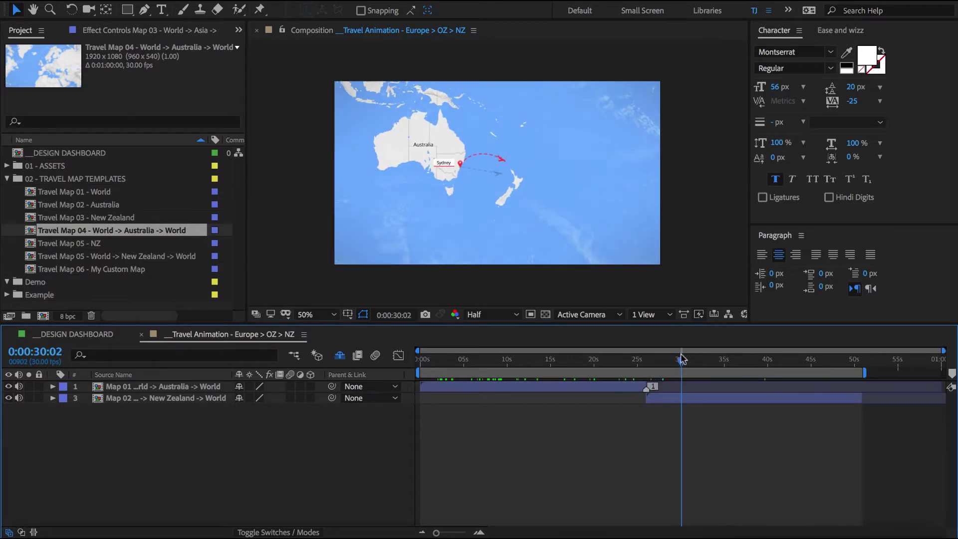
click(701, 359)
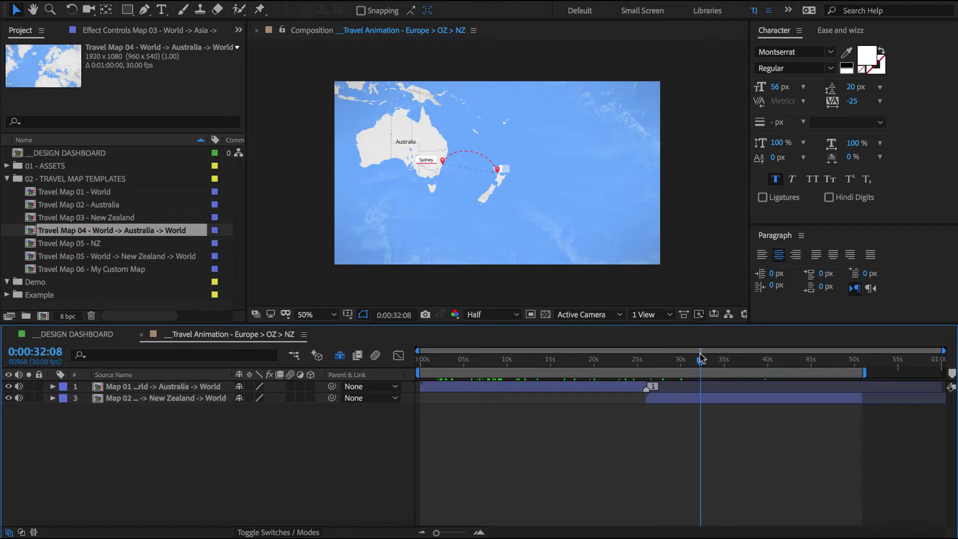
click(749, 360)
click(789, 360)
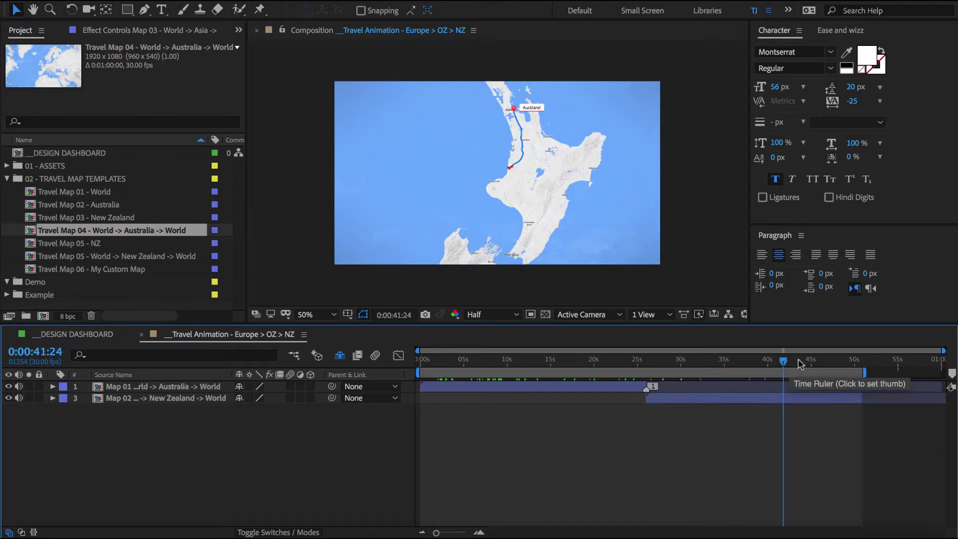
click(807, 360)
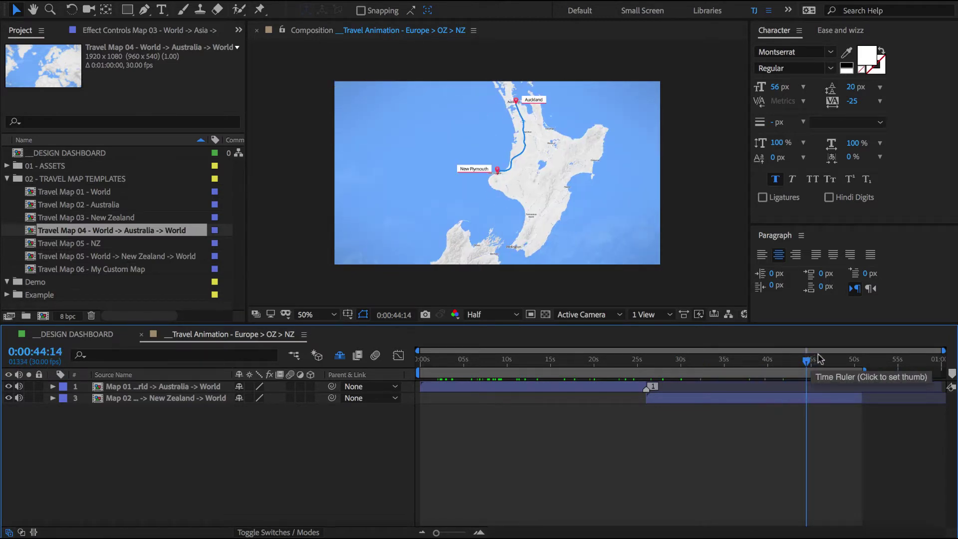
Examine the two nested map layers and the transition between them around the 25-second mark
click(599, 360)
drag(599, 363, 634, 362)
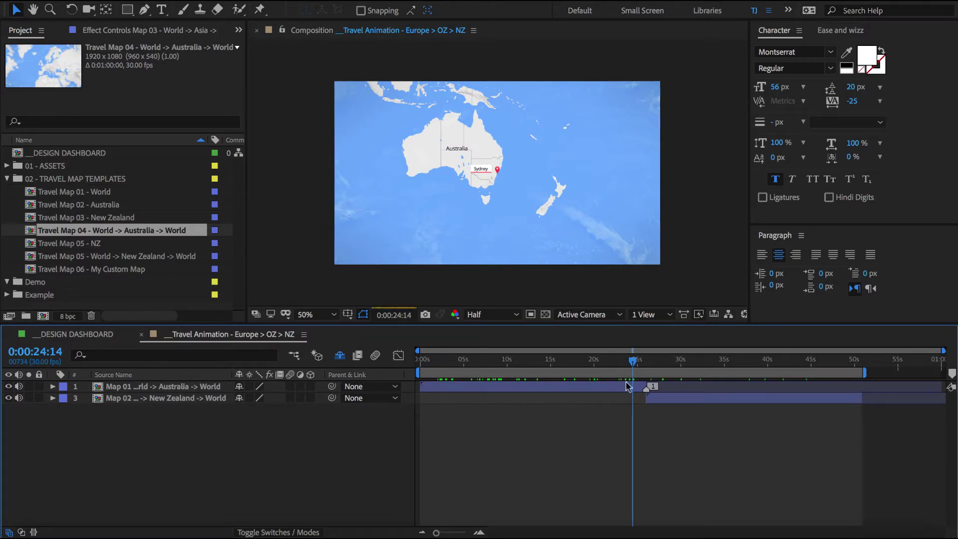
click(622, 390)
click(661, 398)
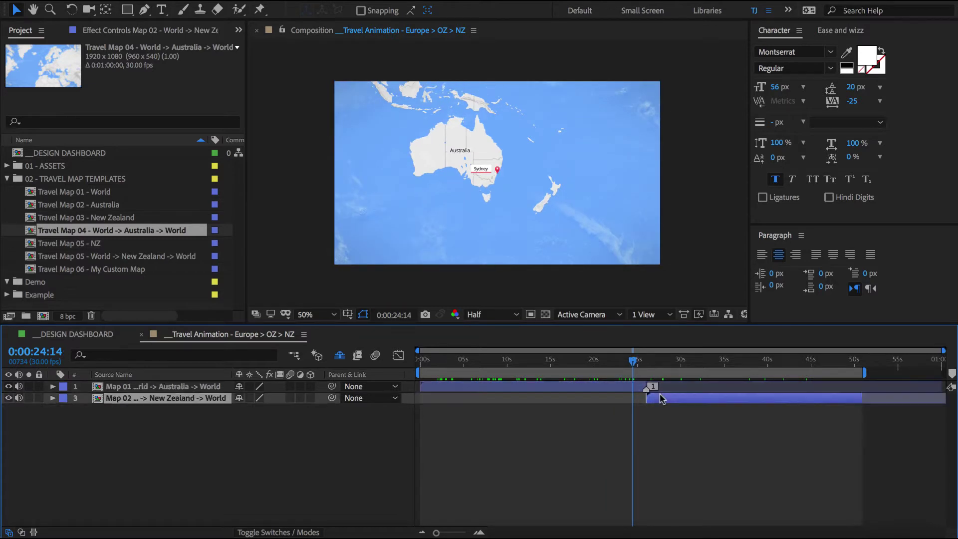
click(616, 389)
click(615, 419)
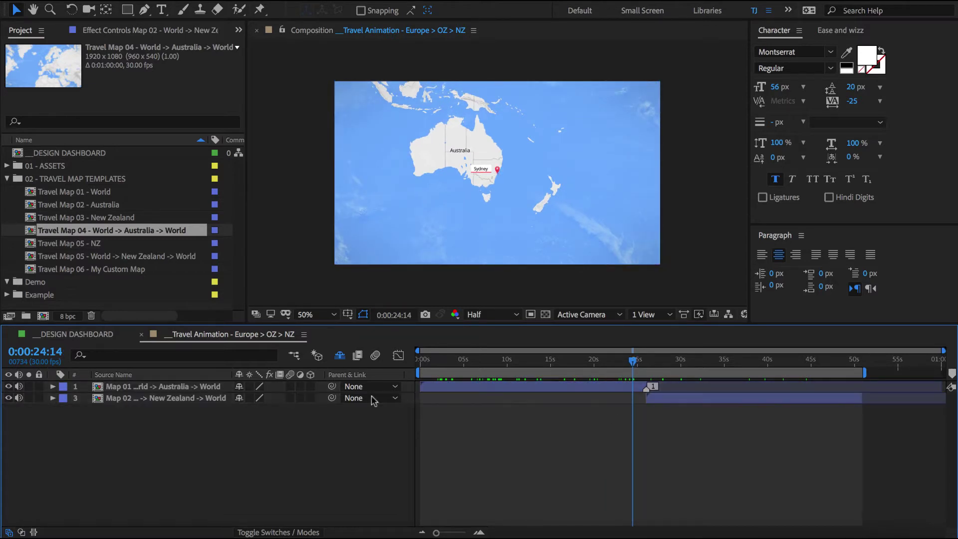
click(177, 387)
click(178, 398)
click(554, 450)
drag(647, 360, 642, 362)
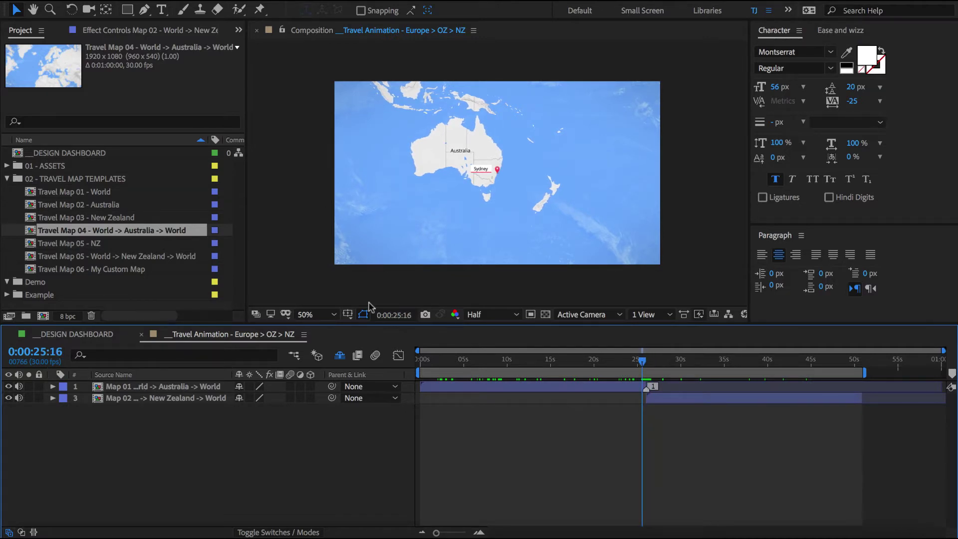
Duplicate the Travel Map 04 World -> Australia -> World and Travel Map 05 World -> New Zealand -> World compositions and move the copies into the Demo folder
click(87, 244)
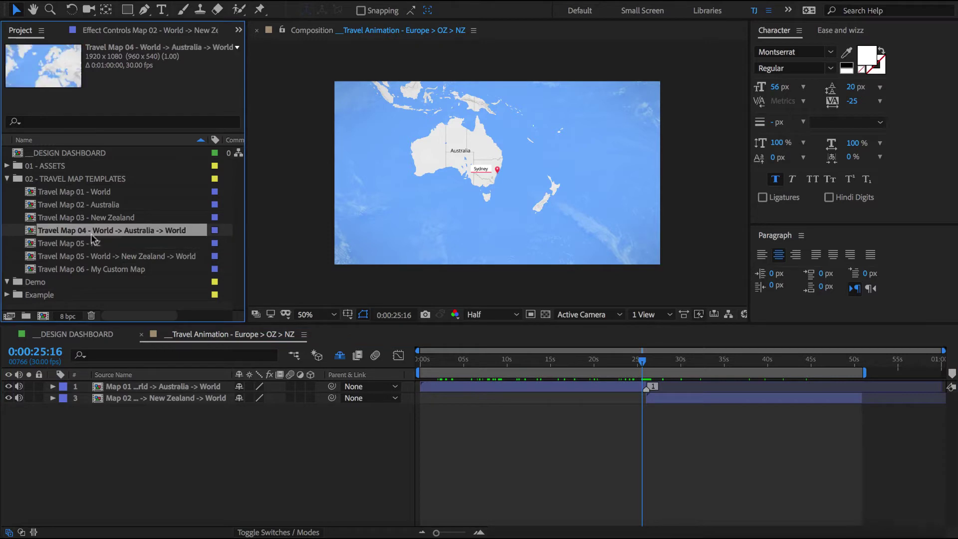
click(91, 232)
ctrl+click(95, 255)
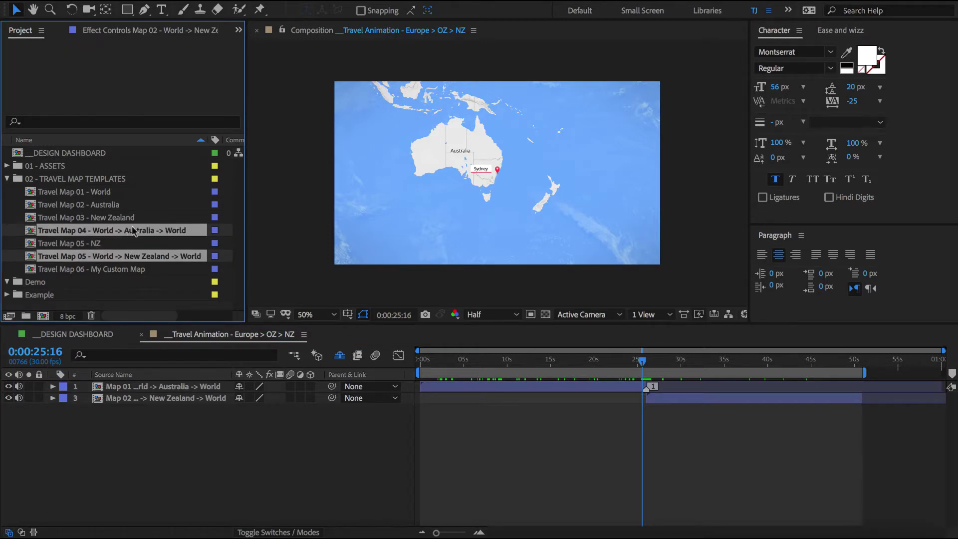
key(ctrl+d)
scroll(112, 245, down, 2)
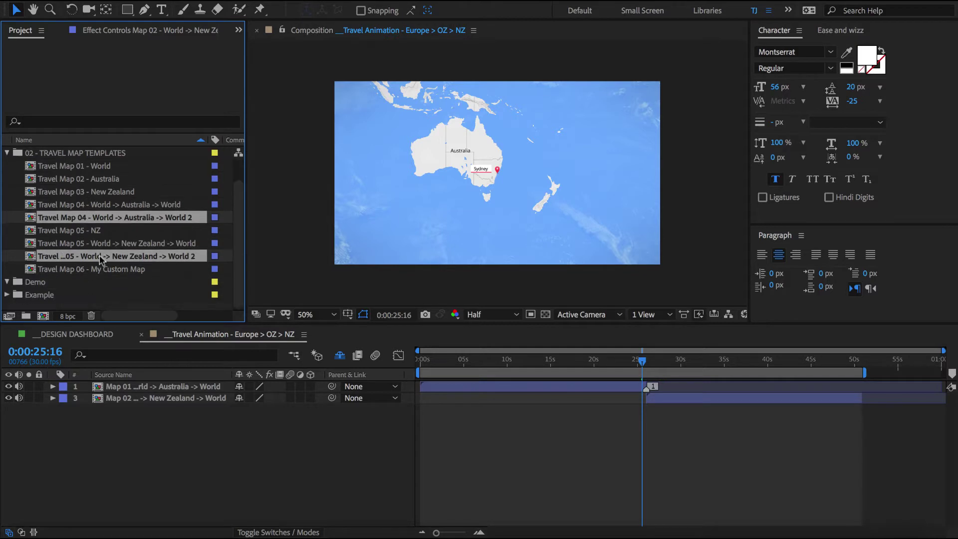
drag(100, 258, 70, 282)
click(15, 276)
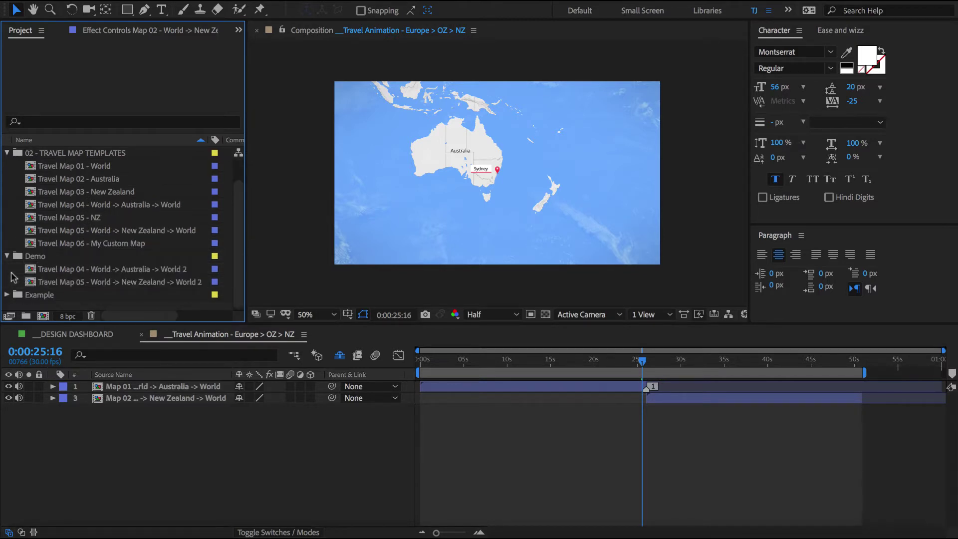
Rename the Australia map copy in the Demo folder as "Map 01 - World -> Australia -> World"
click(79, 270)
click(84, 280)
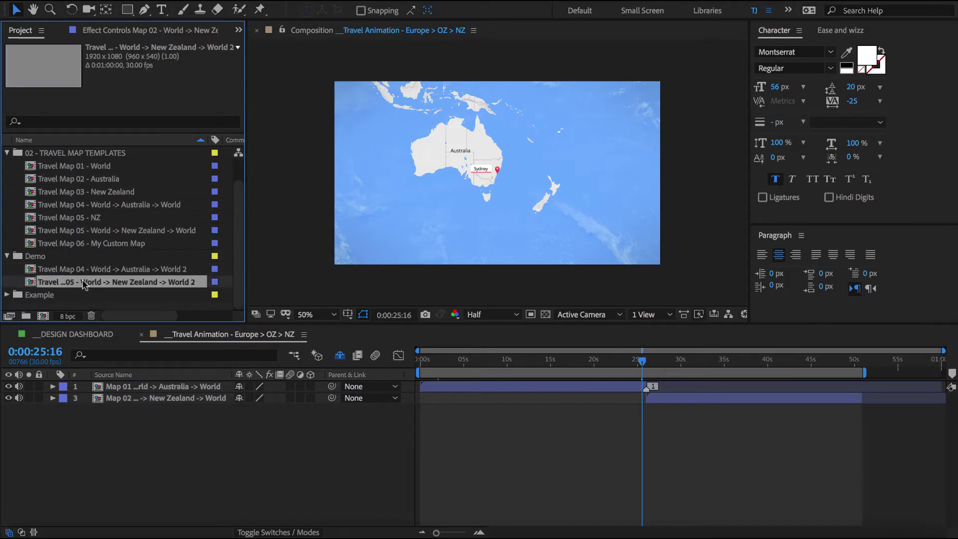
click(83, 268)
key(Return)
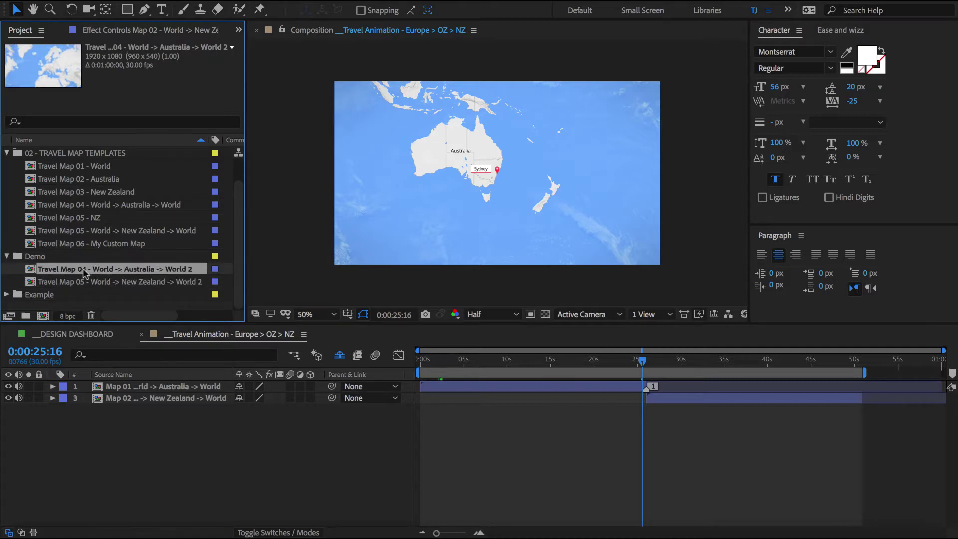
key(Return)
key(Home)
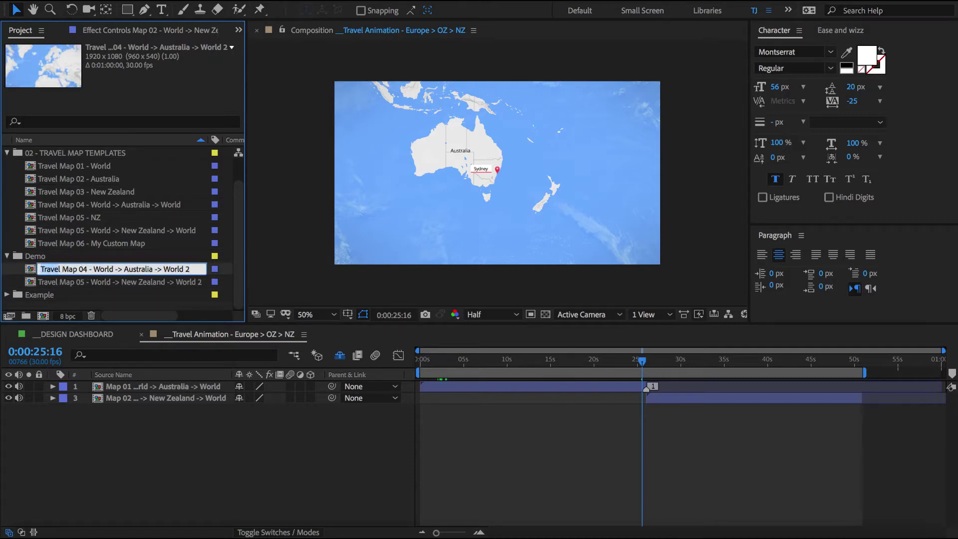
key(Delete)
key(Delete)
key(Delete)
key(Delete)
key(Delete)
key(Delete)
key(Delete)
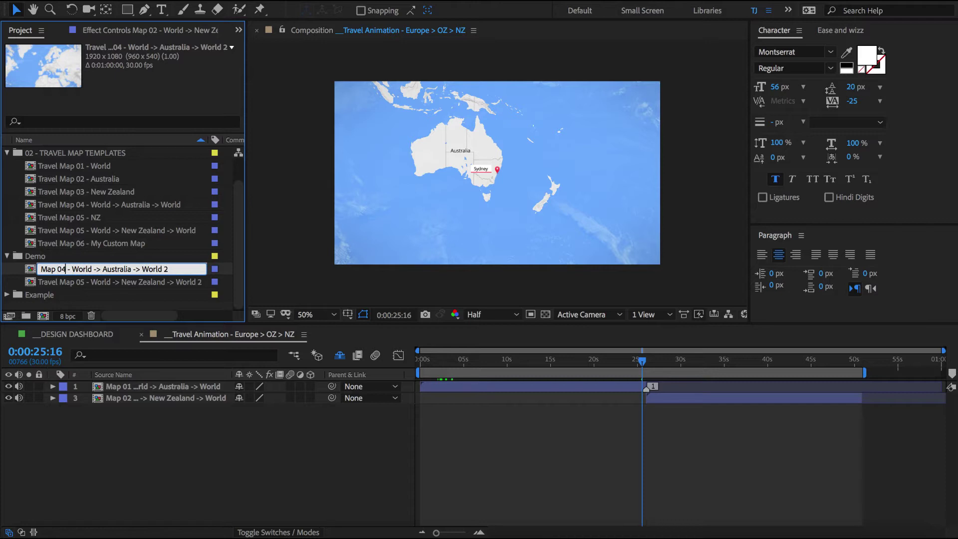
key(BackSpace)
text(1)
key(Return)
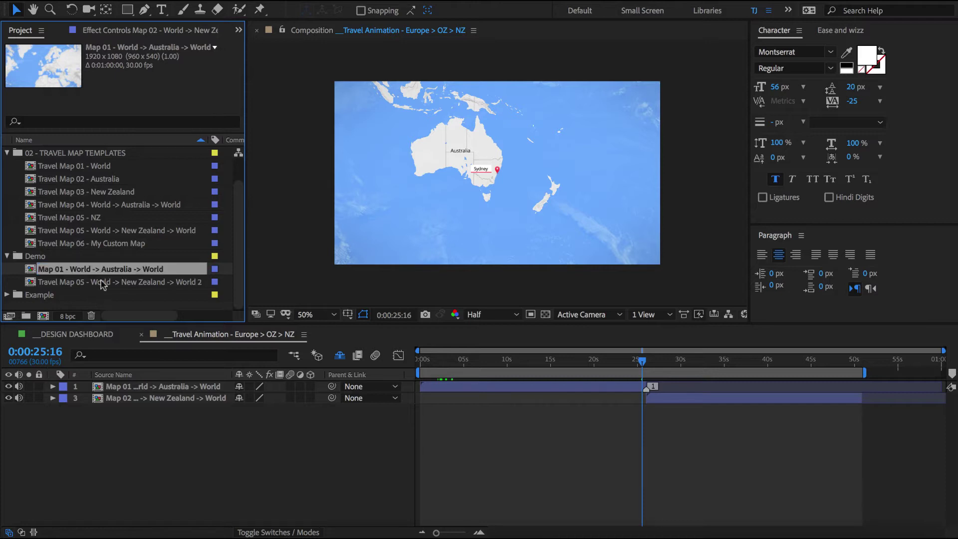
Rename the New Zealand map copy in the Demo folder as "Map 02 - World -> New Zealand -> World"
click(102, 282)
key(Return)
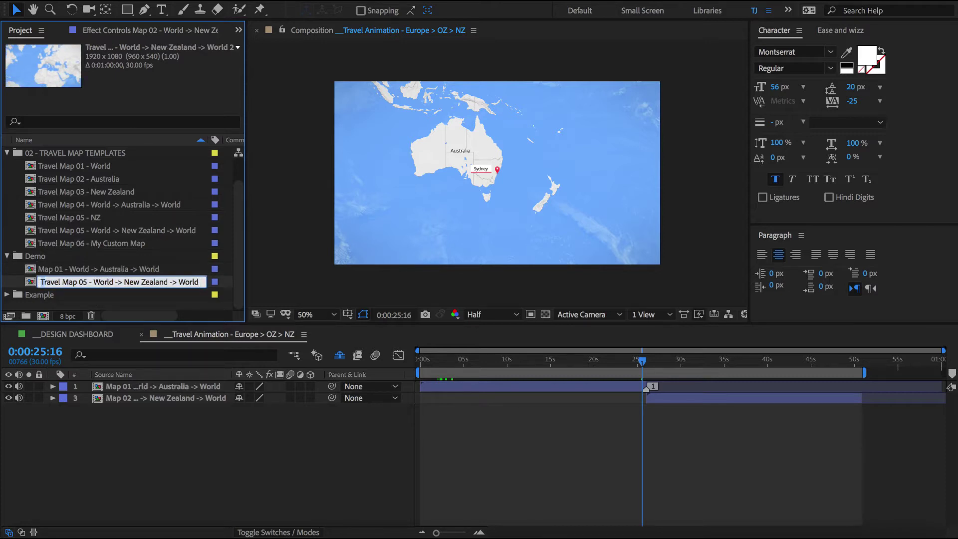
key(Delete)
key(Delete)
key(Delete)
key(Delete)
key(Delete)
key(Delete)
key(Delete)
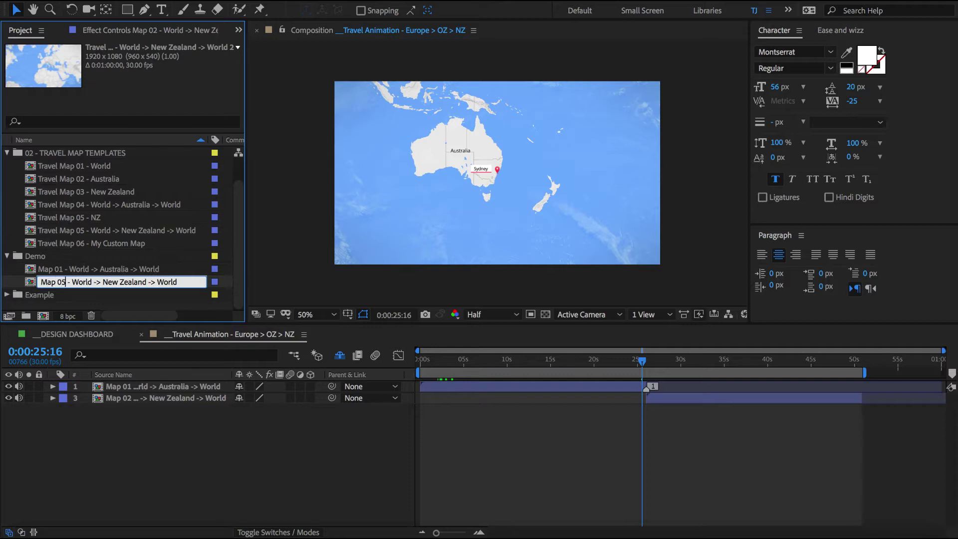
key(Return)
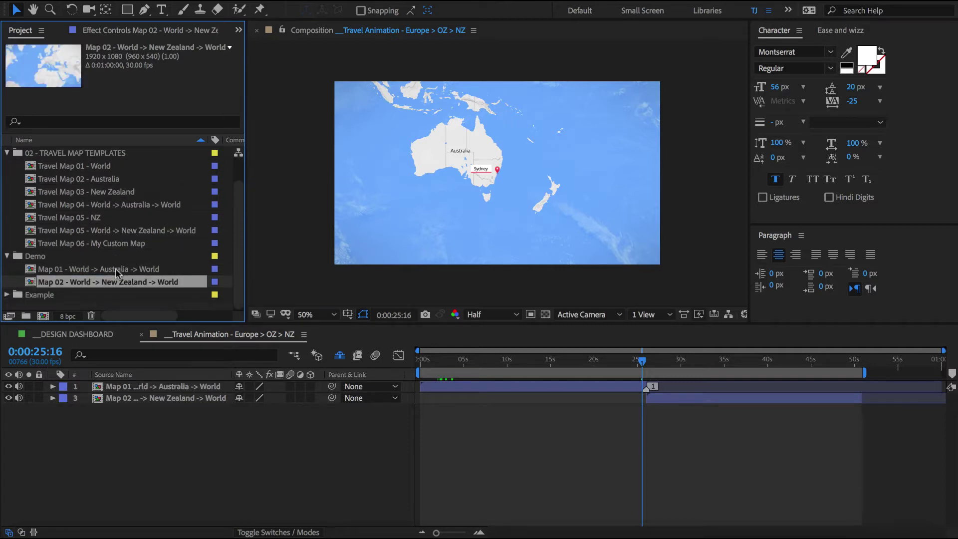
Open the Map 01 - World -> Australia -> World composition from the Demo folder
click(160, 419)
double_click(114, 268)
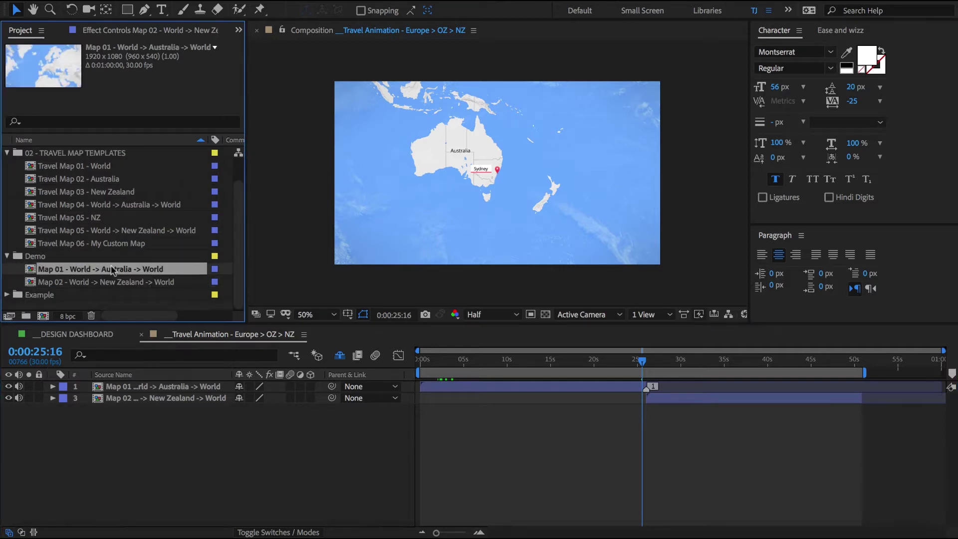
scroll(461, 218, down, 1)
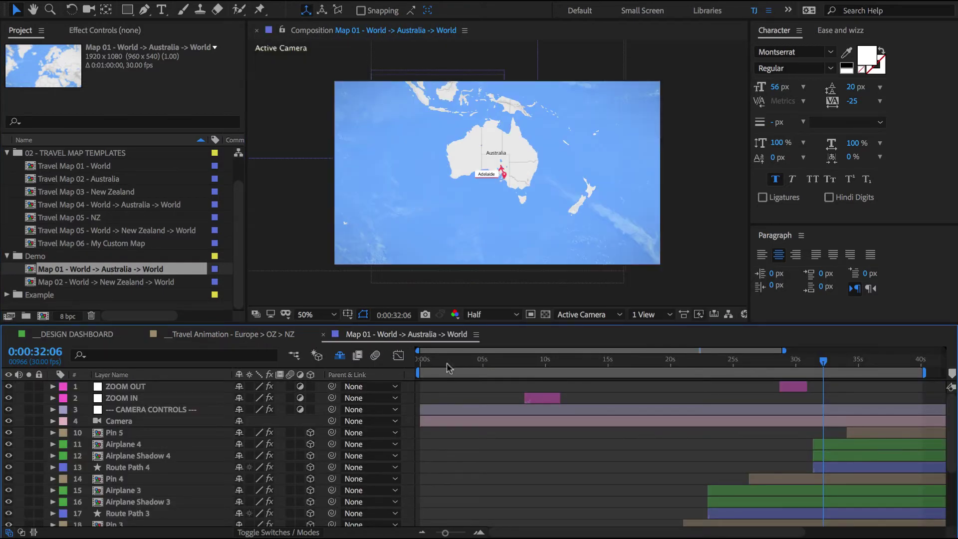
Review the Map 01 animation from its start through the Brisbane arrival and the drive to Armidale, stopping at 0:00:23:04
click(444, 362)
click(464, 362)
click(487, 362)
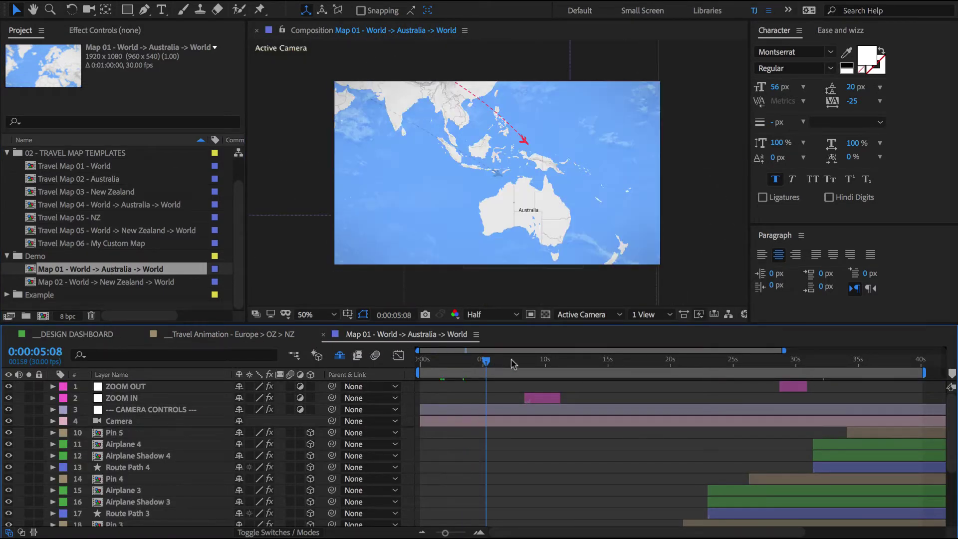
click(523, 362)
click(556, 362)
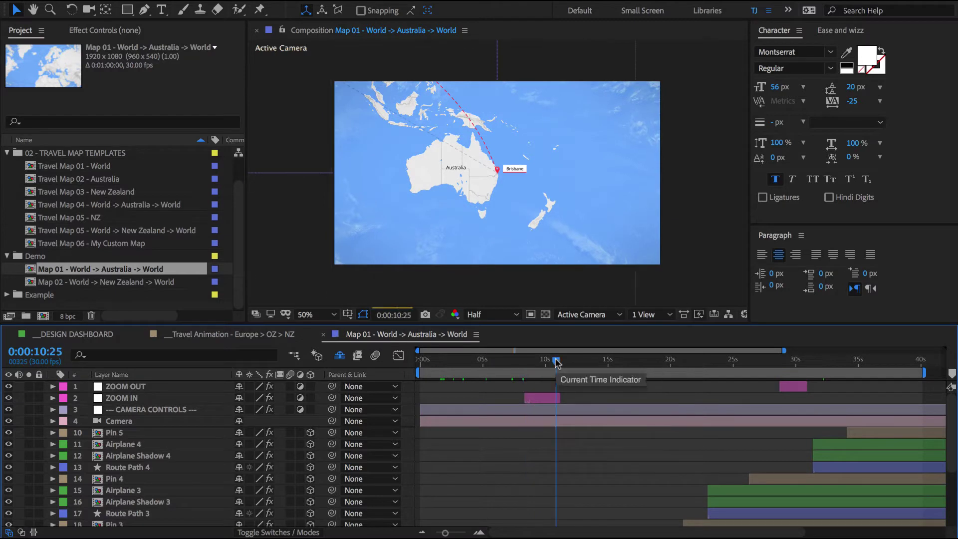
click(583, 362)
click(628, 362)
click(641, 362)
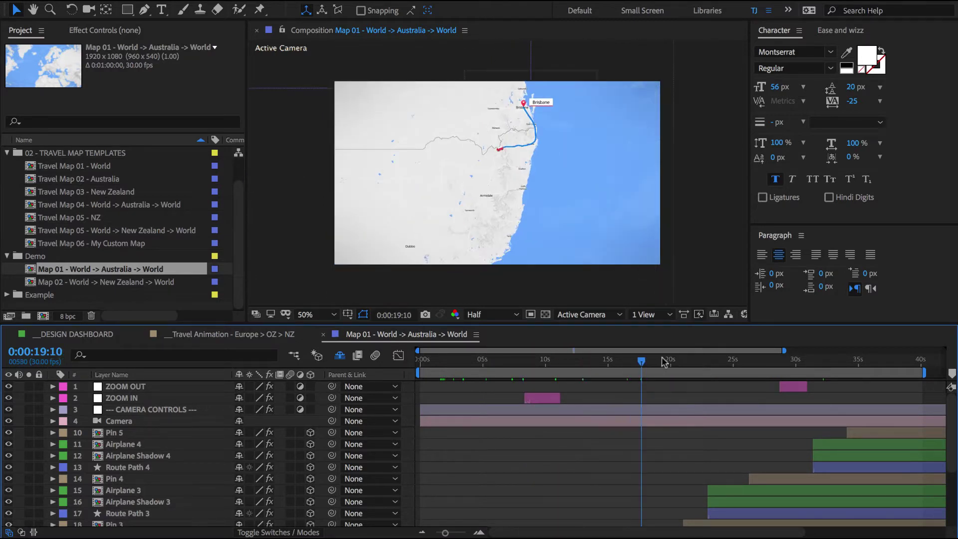
click(664, 362)
click(686, 362)
click(710, 362)
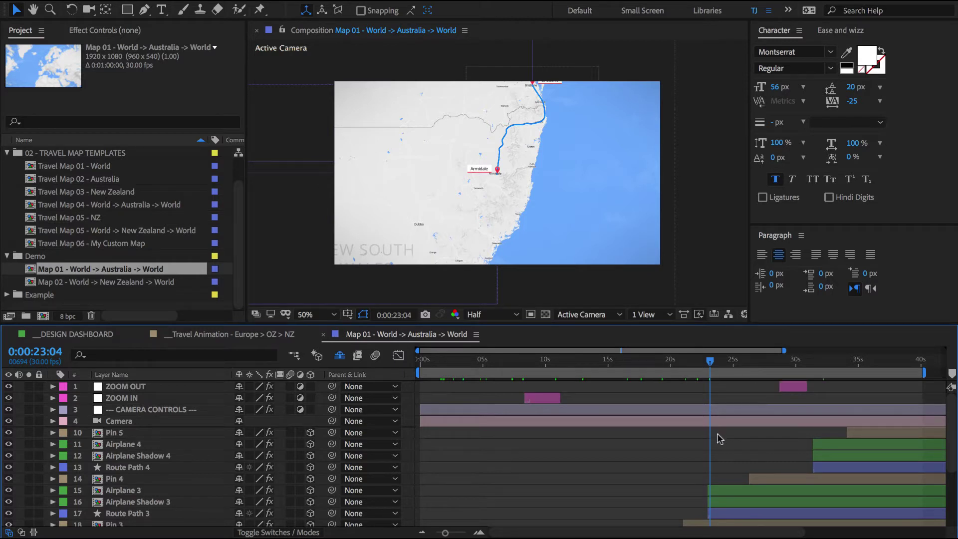
Delete the layers from Pin 5 down through Route Path 3 in the Map 01 composition
click(863, 432)
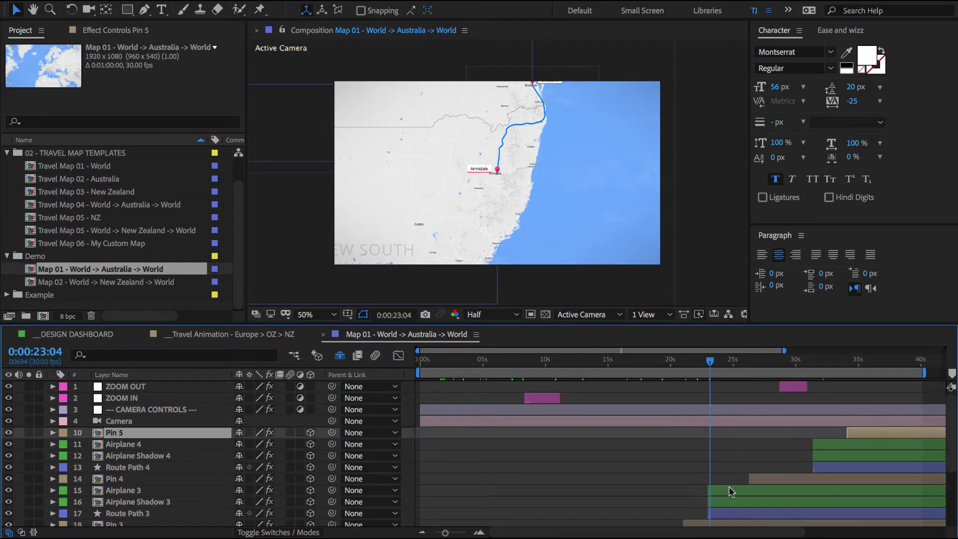
shift+click(726, 514)
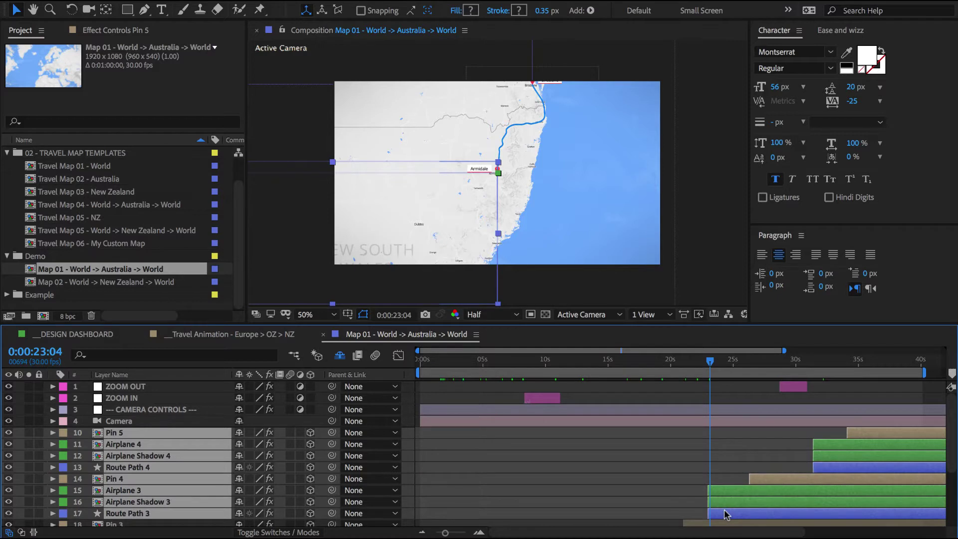
key(Delete)
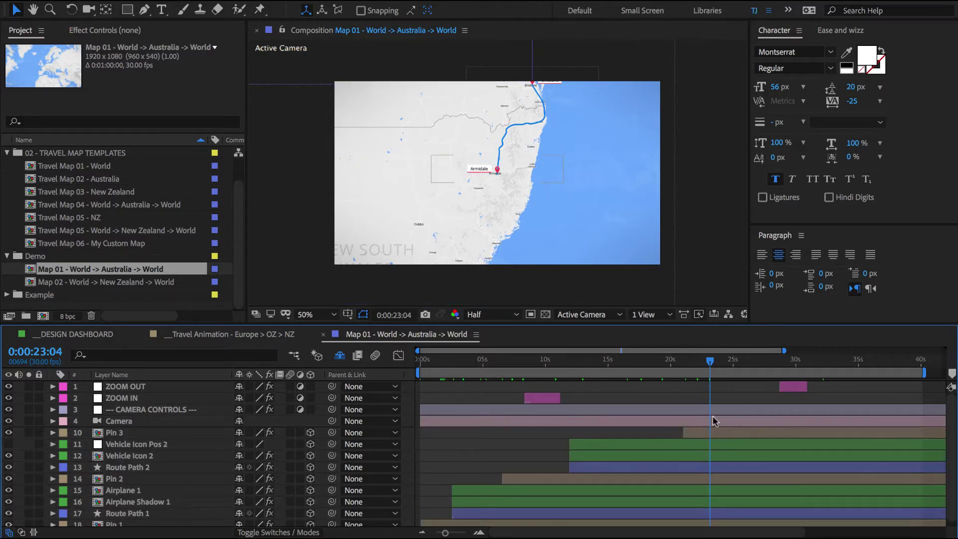
Move the ZOOM OUT layer to start at 0:00:23:06, and check the zoom-out through 0:00:27:16
click(710, 359)
drag(795, 388, 726, 392)
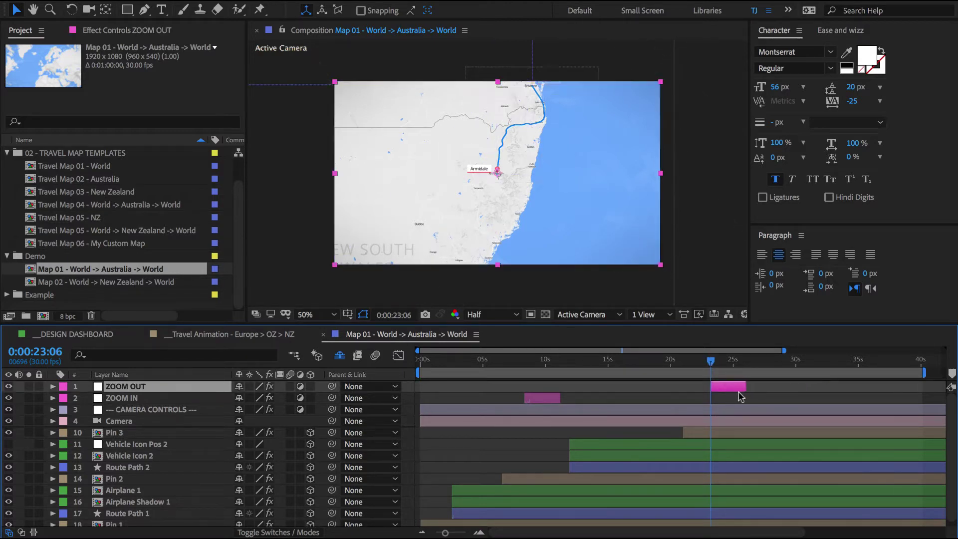
key(ctrl+shift+a)
click(749, 361)
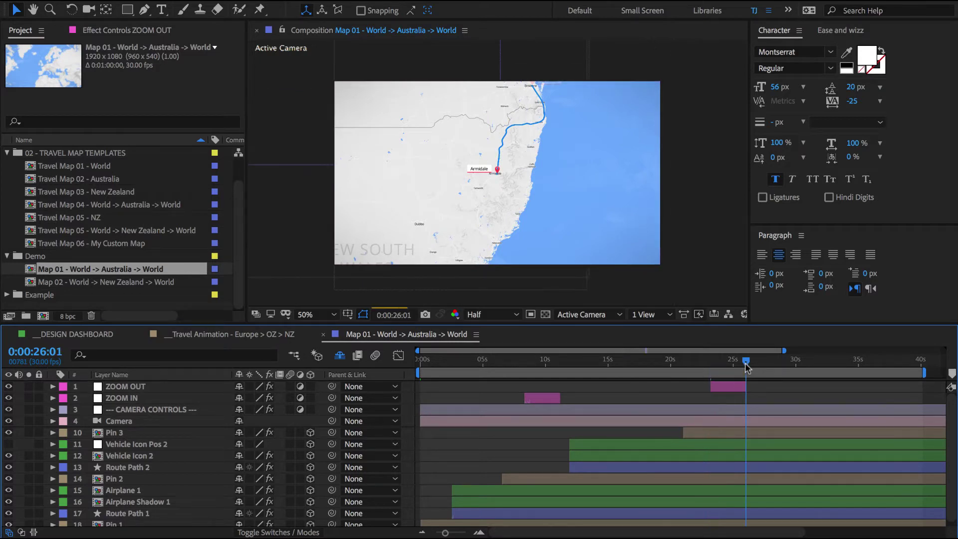
click(765, 359)
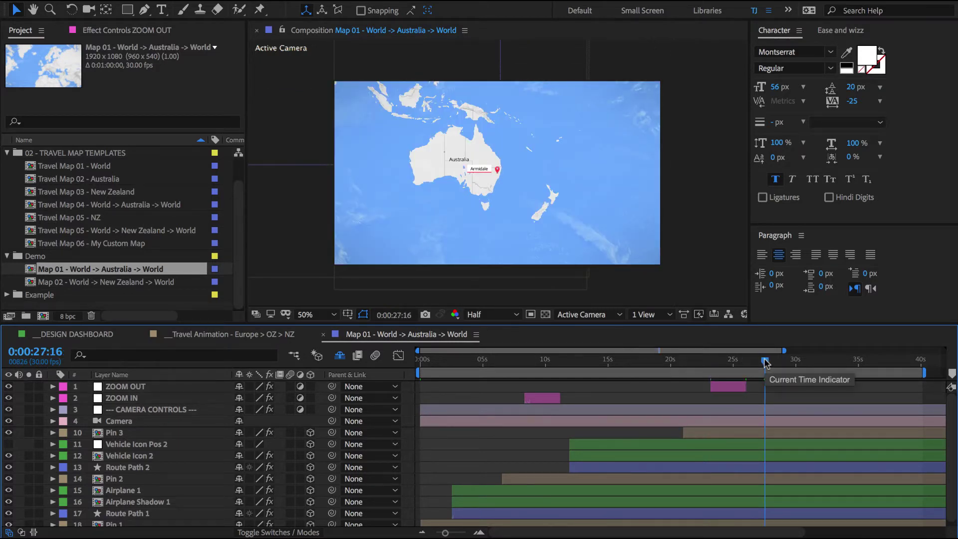
Open the Map 02 - World -> New Zealand -> World composition from the Demo folder
click(115, 282)
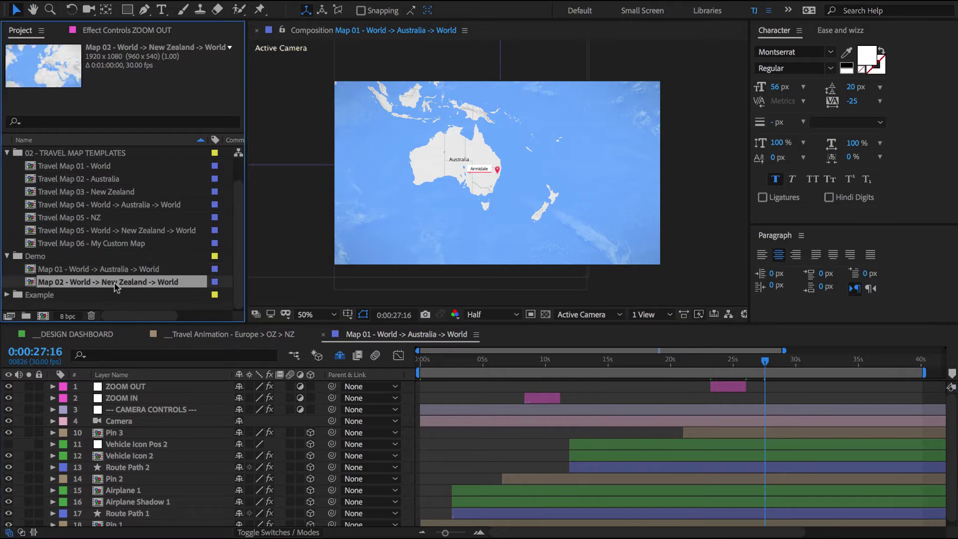
double_click(119, 283)
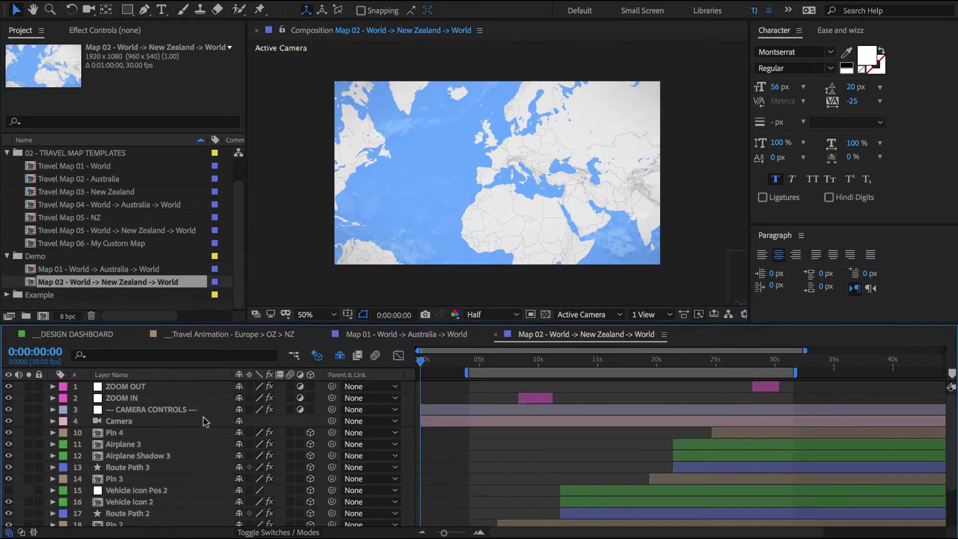
Review the Map 02 animation from Barcelona through Auckland to New Plymouth, returning to 0:00:02:26
key(space)
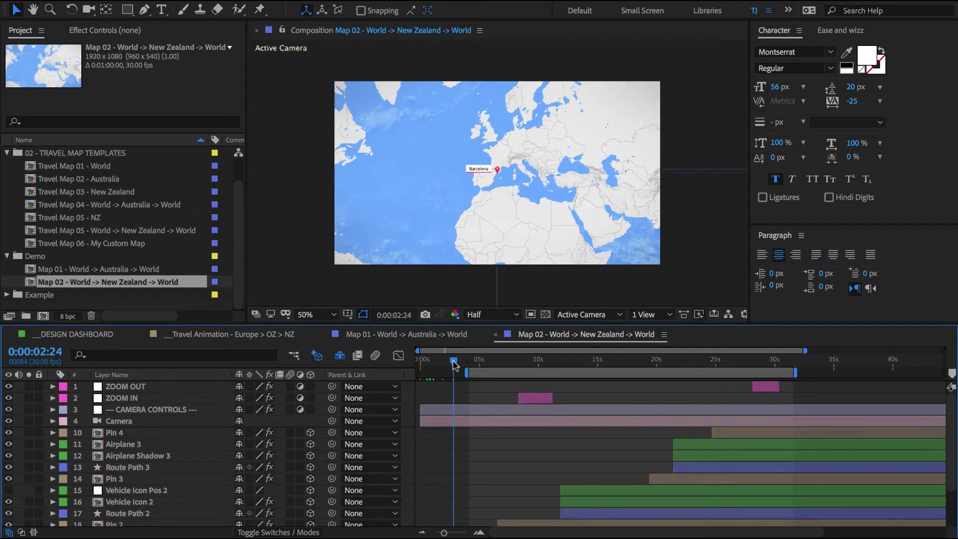
click(482, 361)
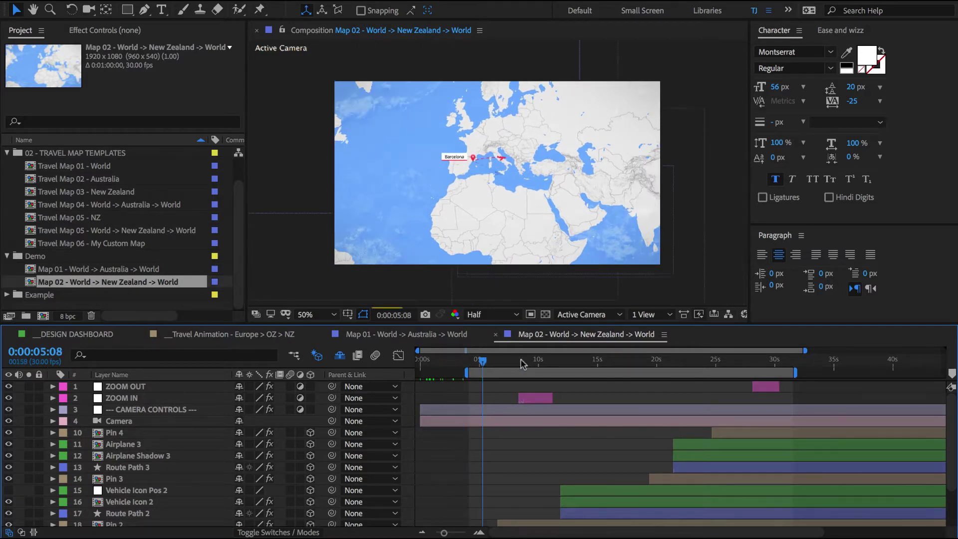
click(542, 360)
click(588, 361)
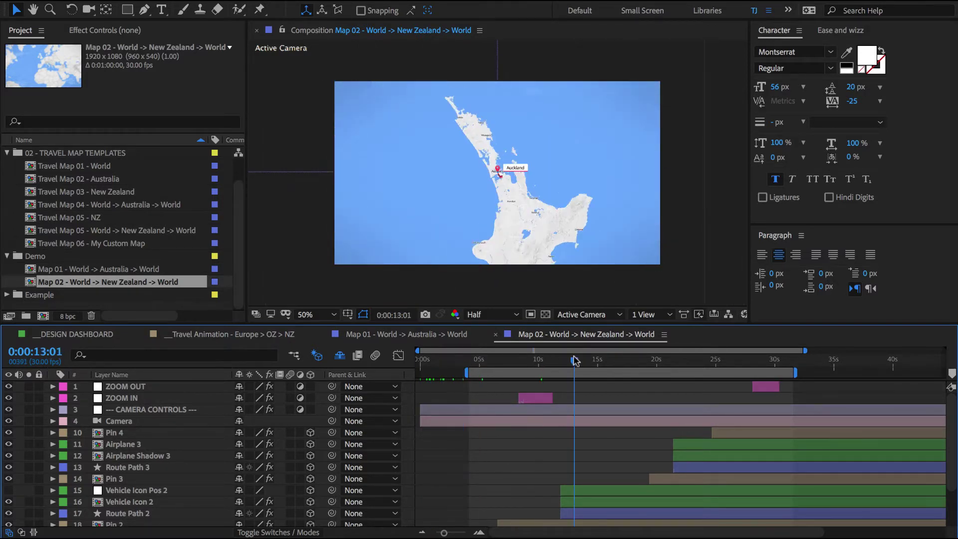
click(625, 360)
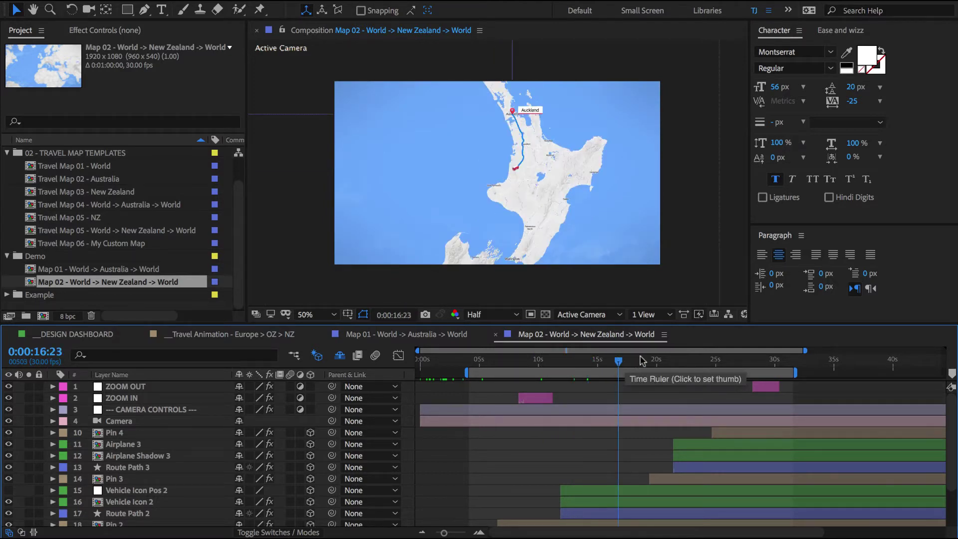
click(642, 361)
click(664, 361)
click(684, 360)
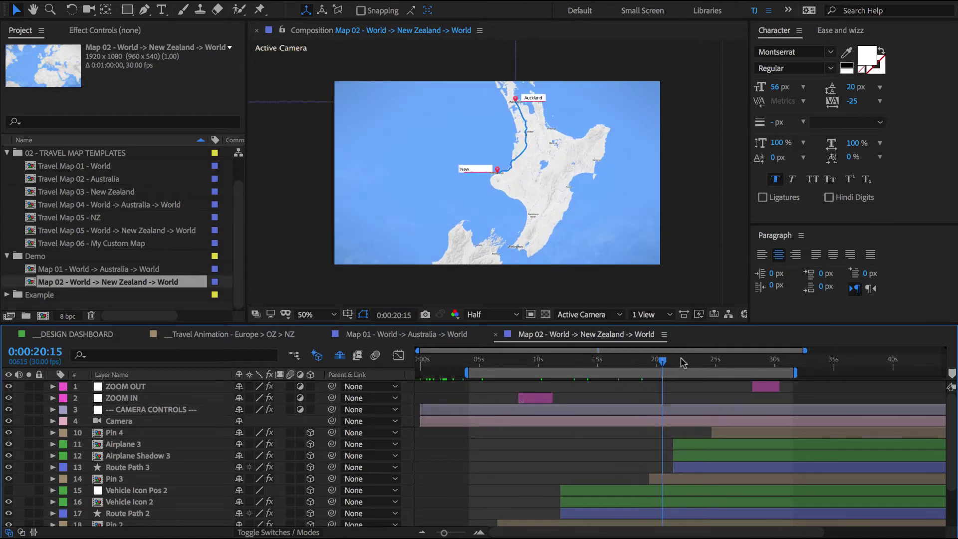
click(697, 361)
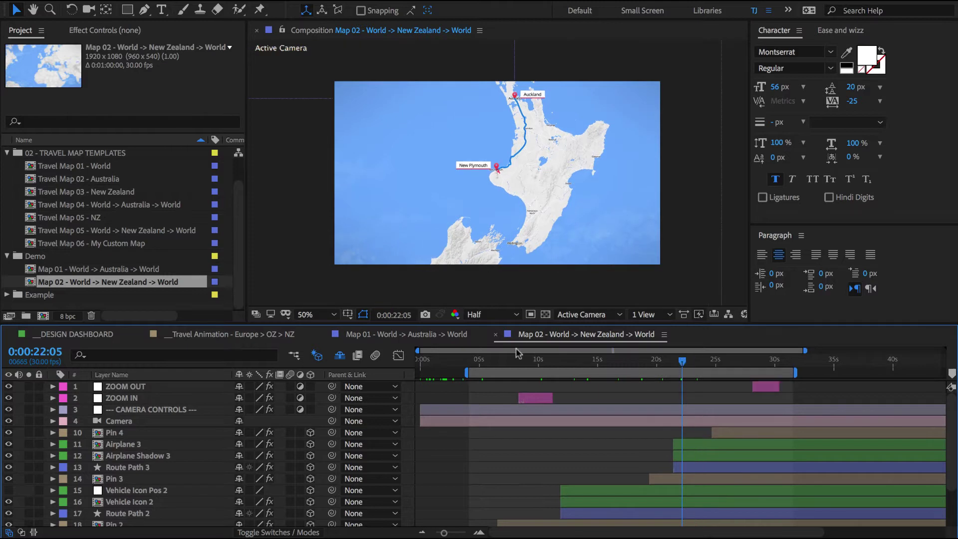
click(454, 360)
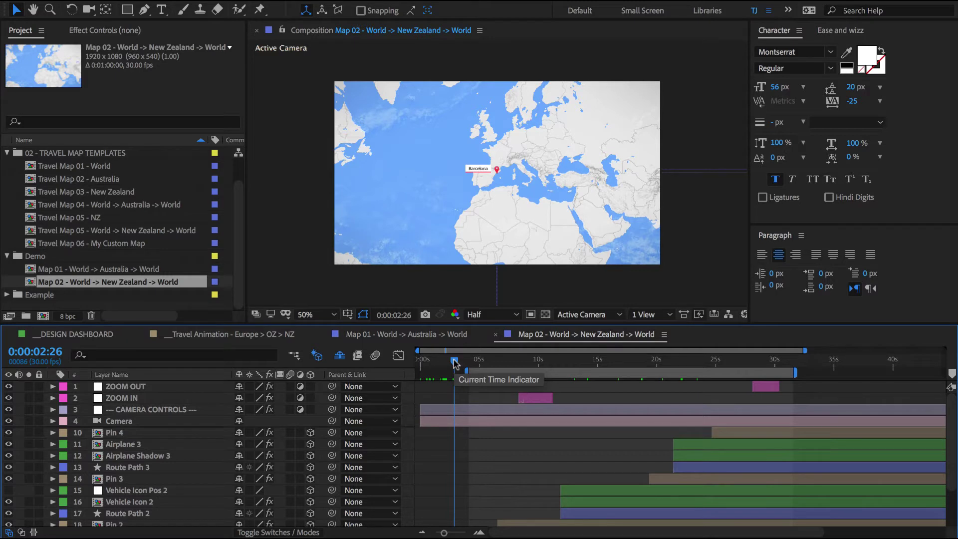
Locate the Pin 1 layer that marks the Barcelona starting point in the Map 02 composition
scroll(452, 452, down, 3)
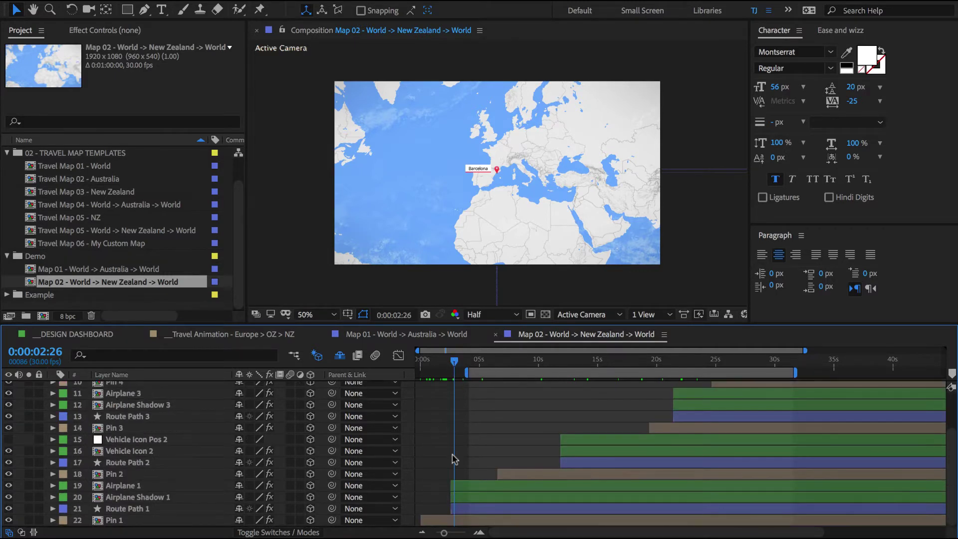
click(446, 523)
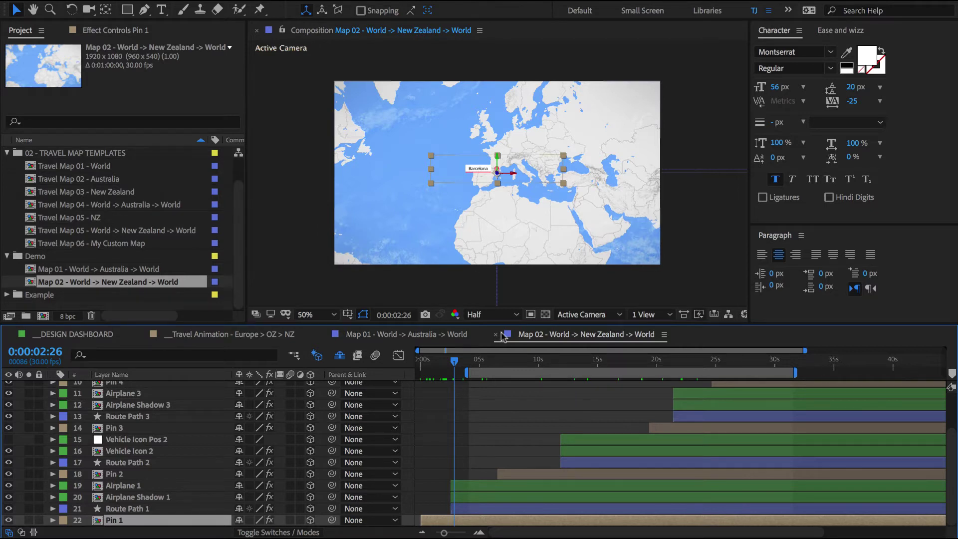
click(487, 404)
Copy the Armidale pin layer, Pin 3, from the Map 01 composition and check its appearance before and after the zoom-out
click(439, 338)
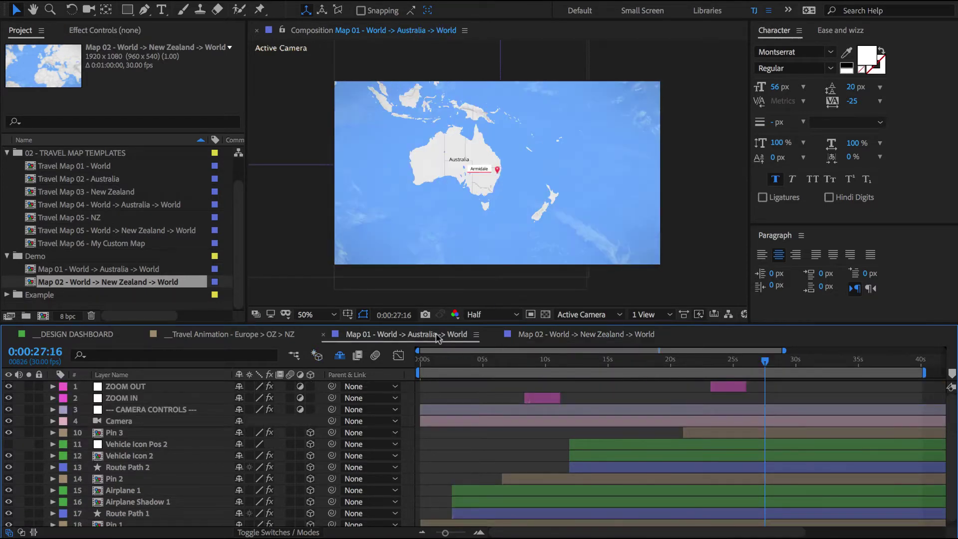
scroll(150, 436, down, 1)
click(149, 428)
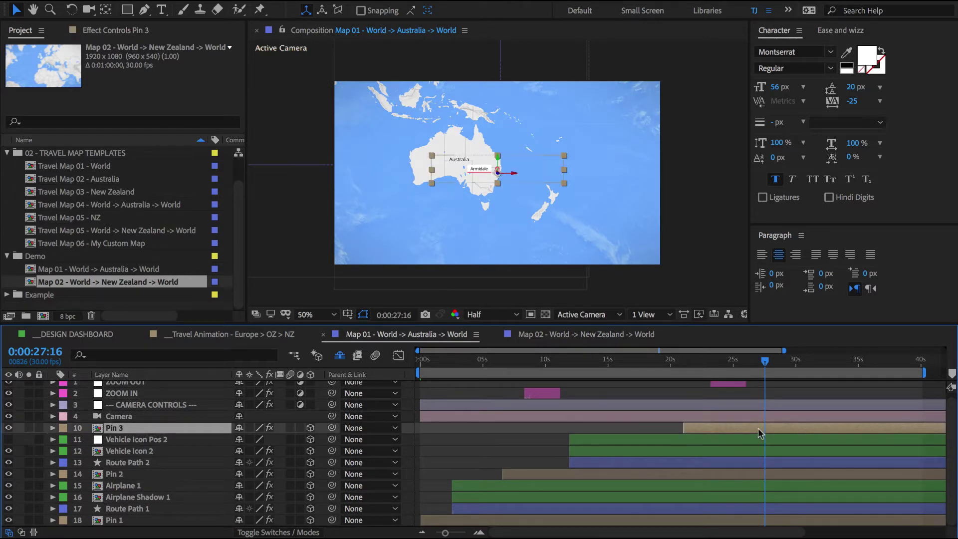
click(706, 367)
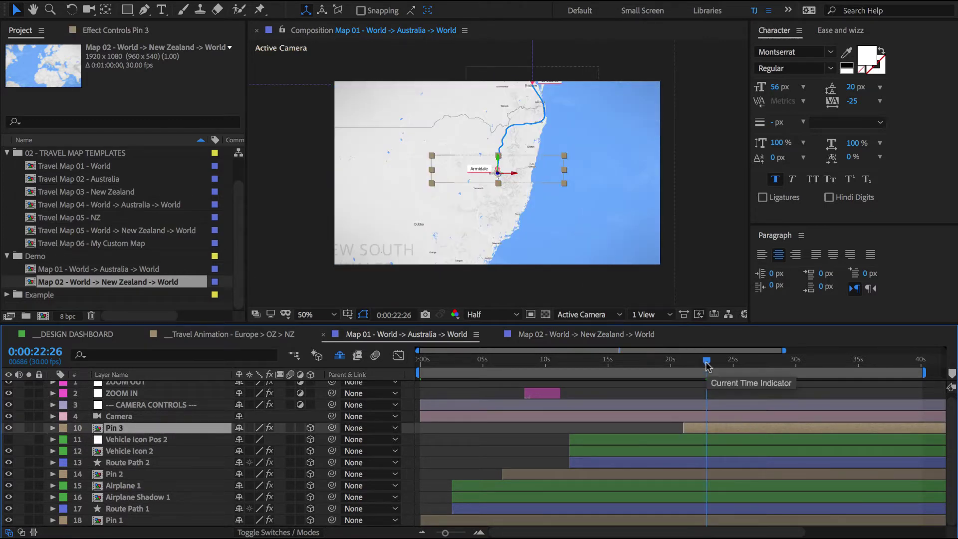
click(760, 364)
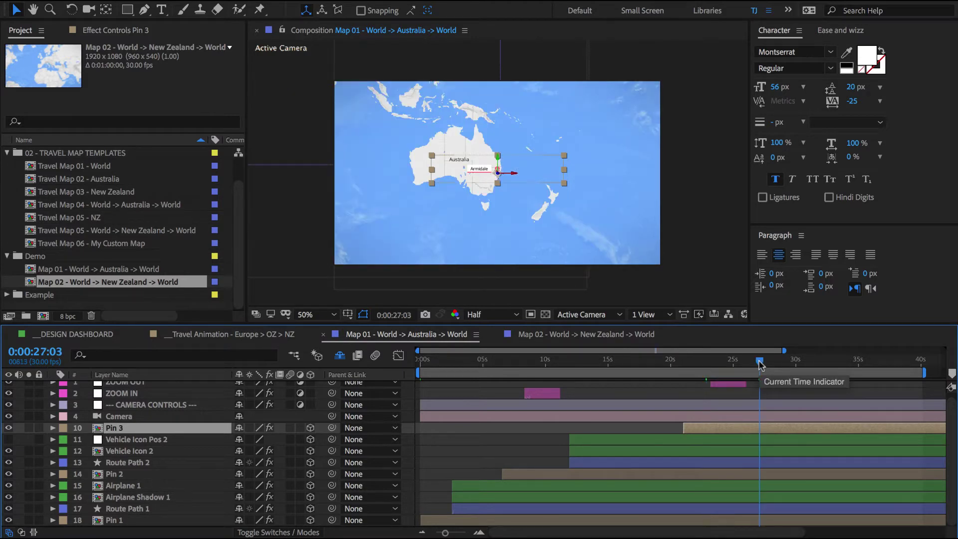
Paste the Armidale pin above Pin 1 in the Map 02 composition and shift its layer to the start of the timeline
click(586, 339)
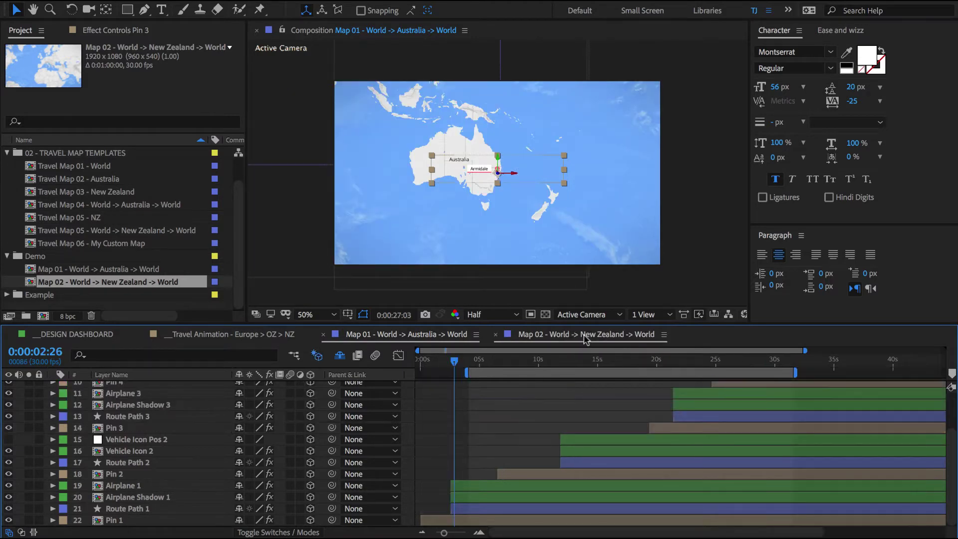
click(111, 520)
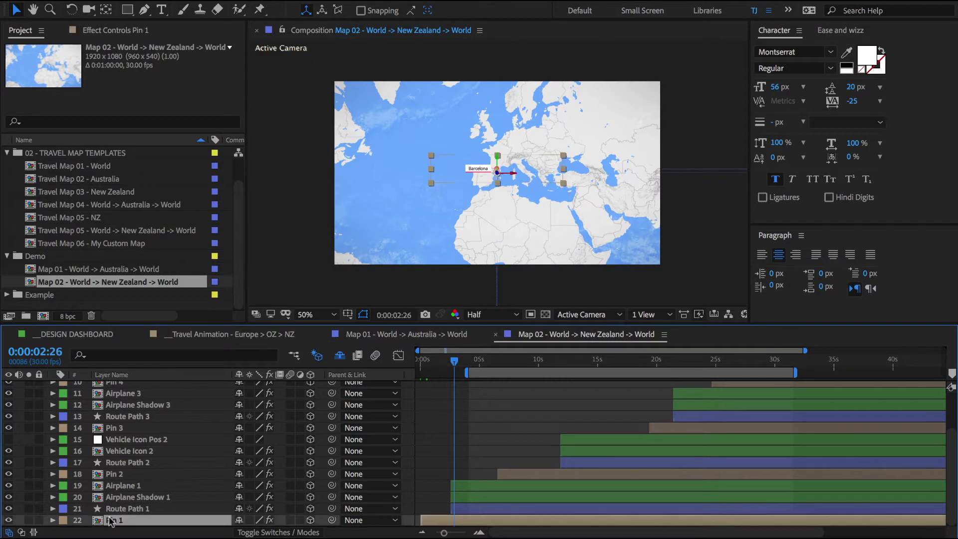
key(ctrl+v)
scroll(441, 455, down, 1)
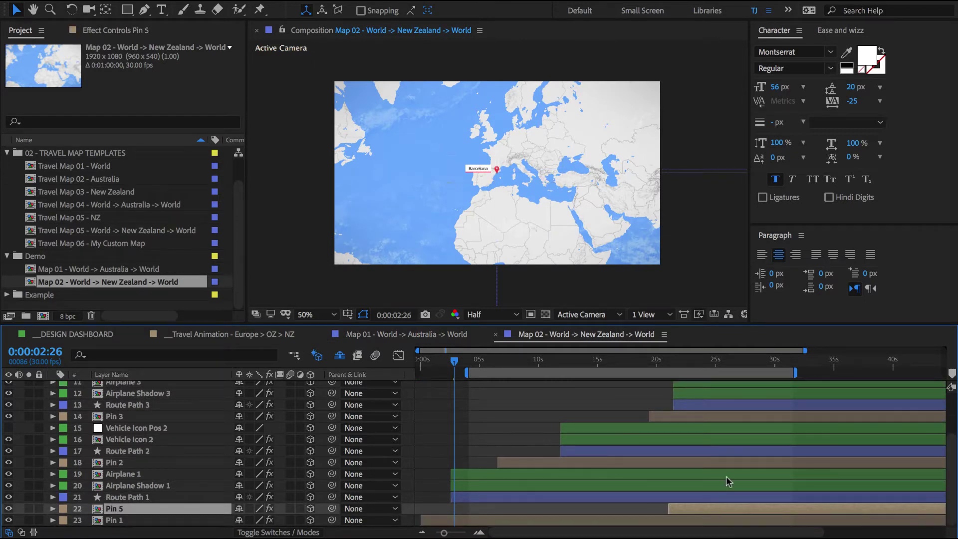
drag(705, 508, 457, 510)
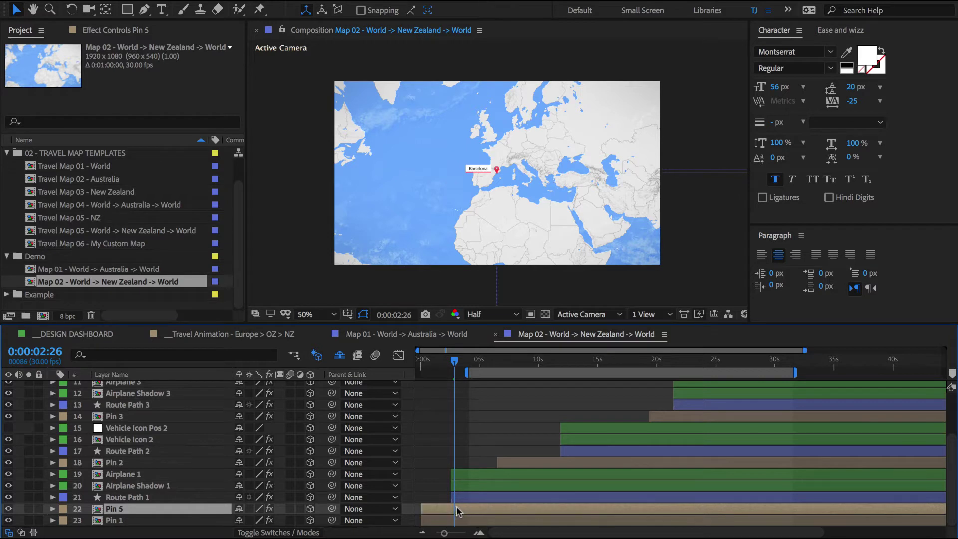
Delete the original Barcelona pin layer and rename the pasted Armidale pin layer as "Pin 1"
scroll(449, 524, up, 1)
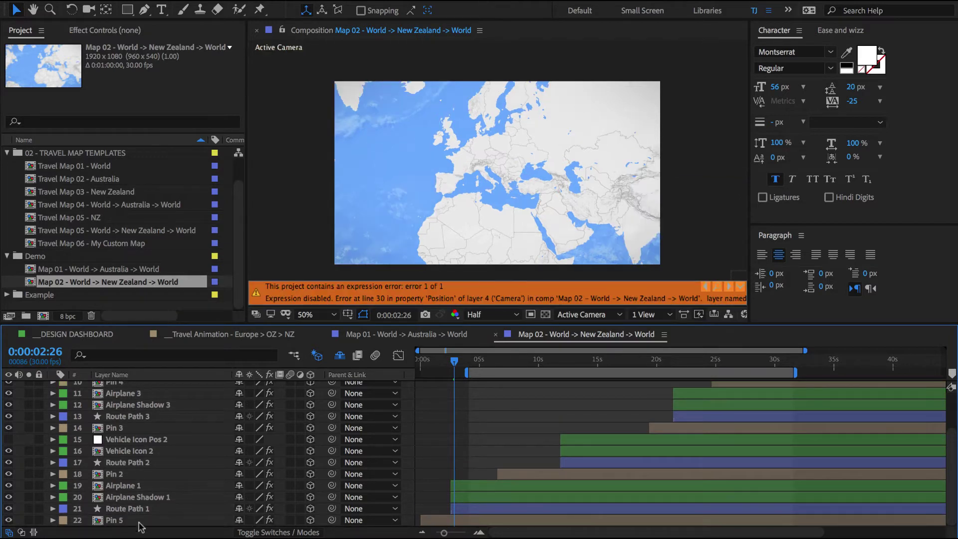
key(Return)
text(Pin 1)
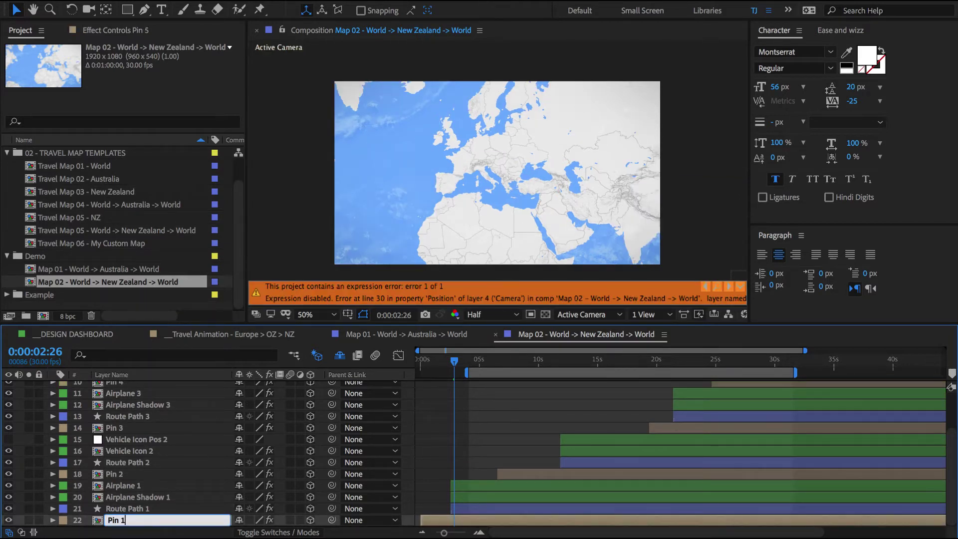
key(Return)
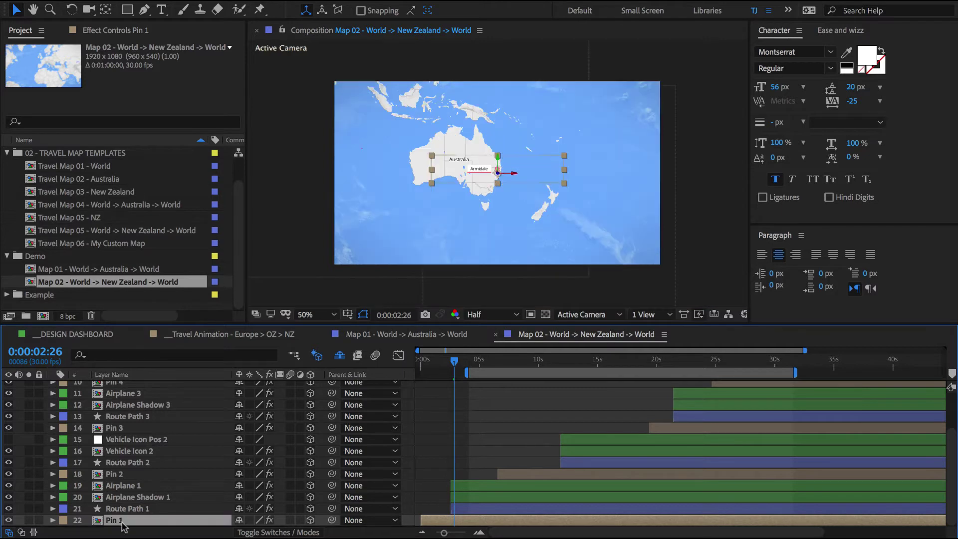
Scrub the first seconds of Map 02 to examine where the airplane route starts relative to the Armidale pin
click(445, 452)
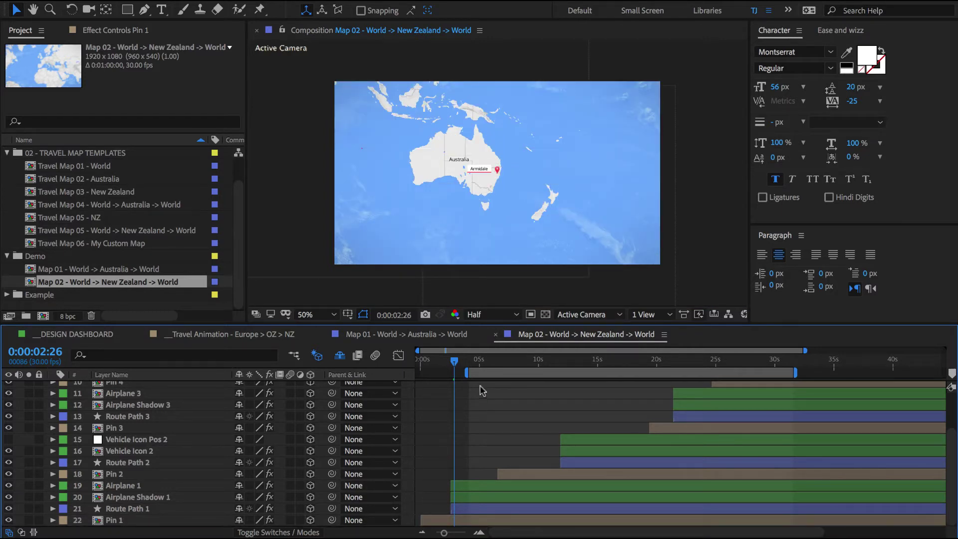
click(439, 363)
click(478, 363)
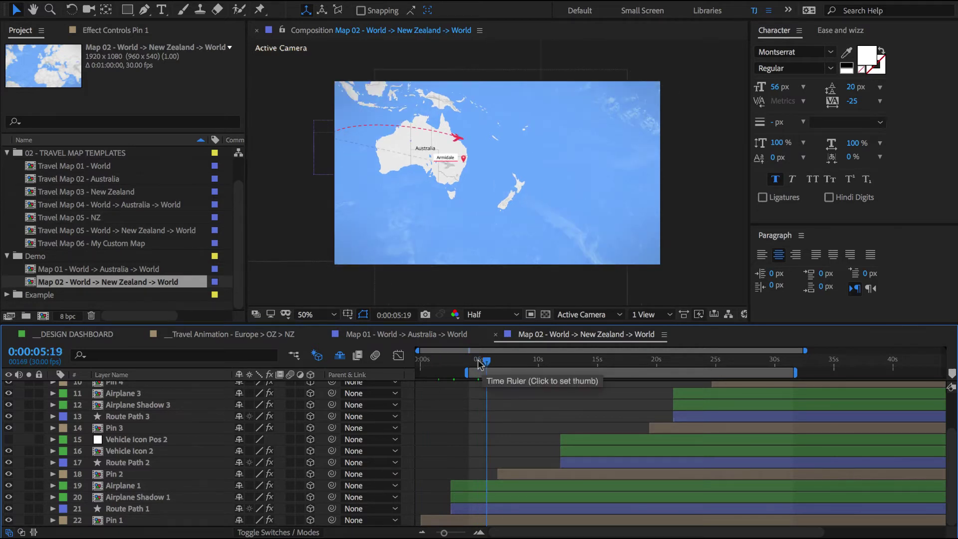
click(469, 363)
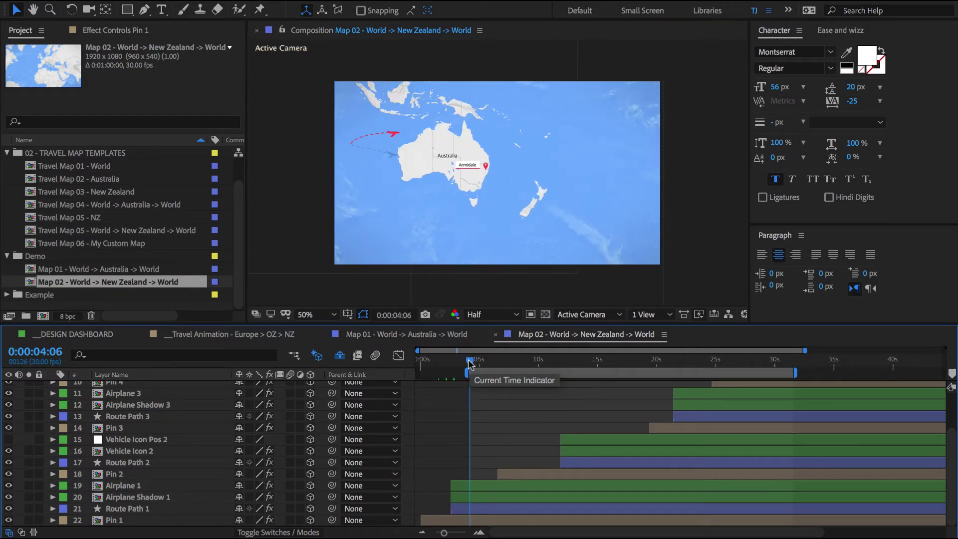
Set Route Path 1's Start Pin layer to 22. Pin 1, and review the flight to Auckland through 0:00:09:09
click(477, 509)
click(477, 509)
click(134, 31)
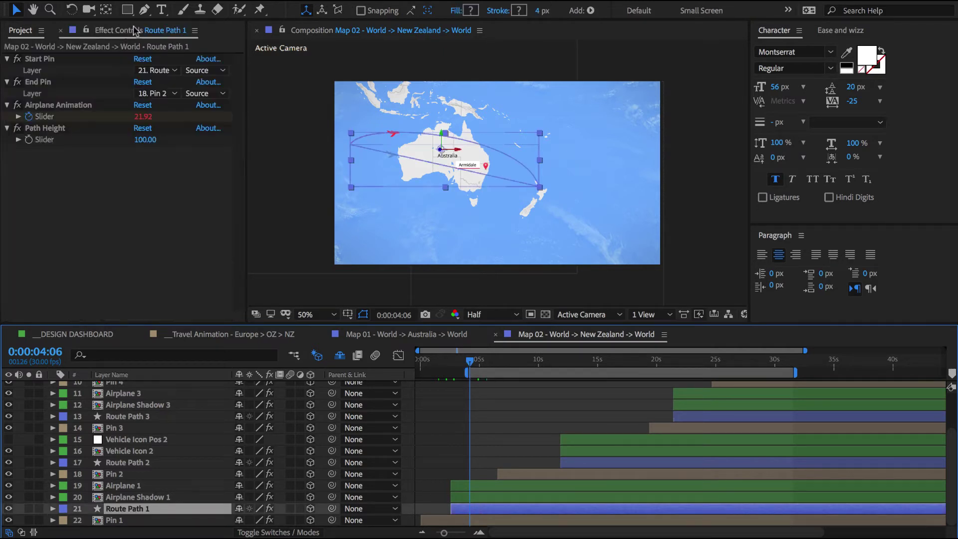
click(156, 70)
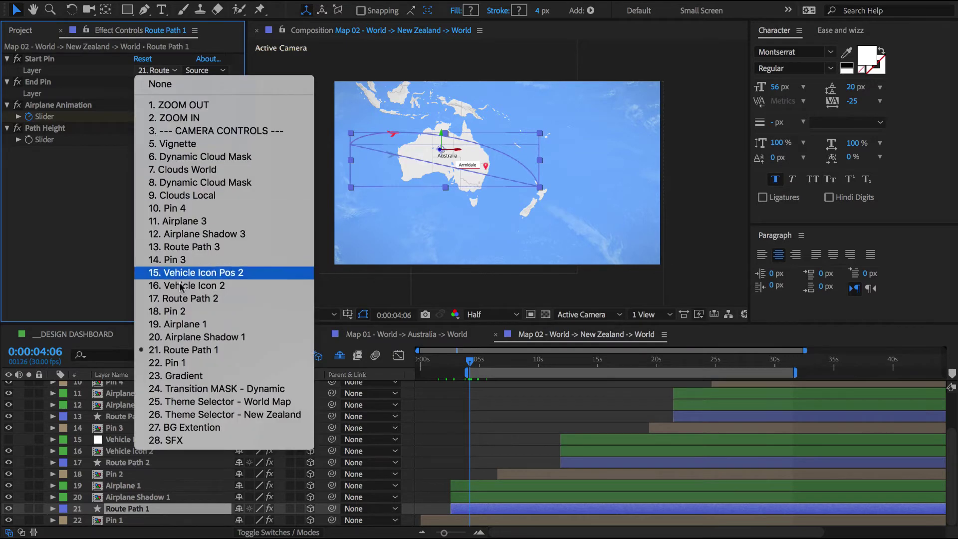
click(175, 364)
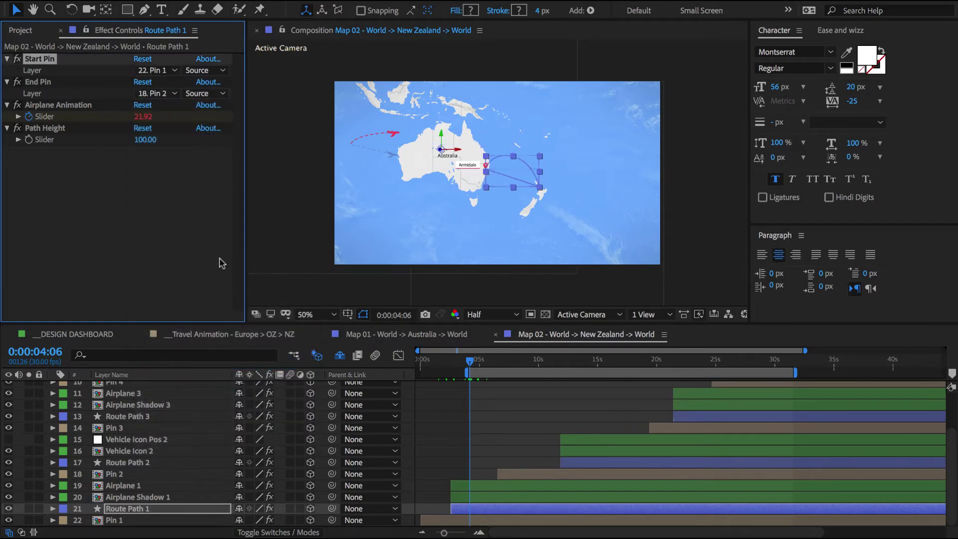
click(473, 418)
drag(473, 360, 531, 360)
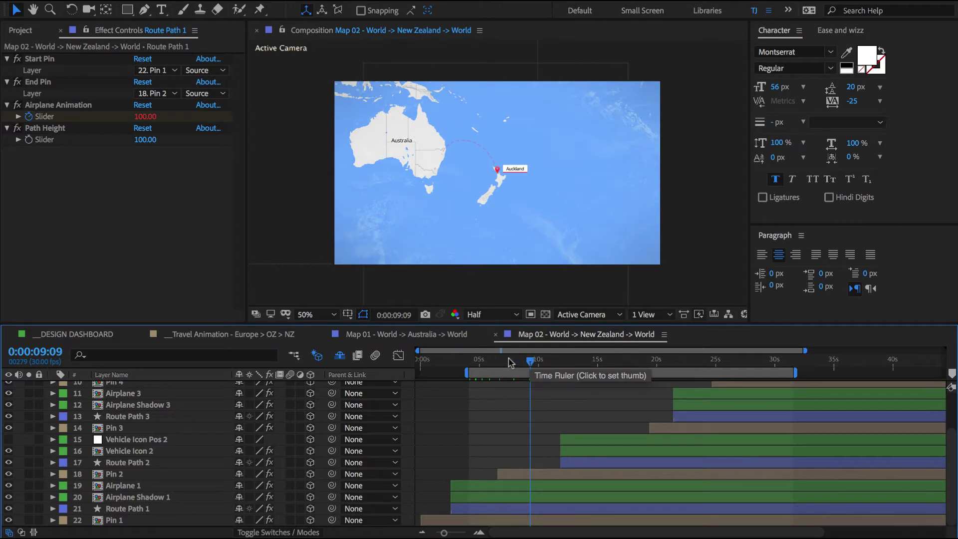
Lower the arc of the Armidale to Auckland flight by setting Route Path 1's Path Height to 75
click(488, 359)
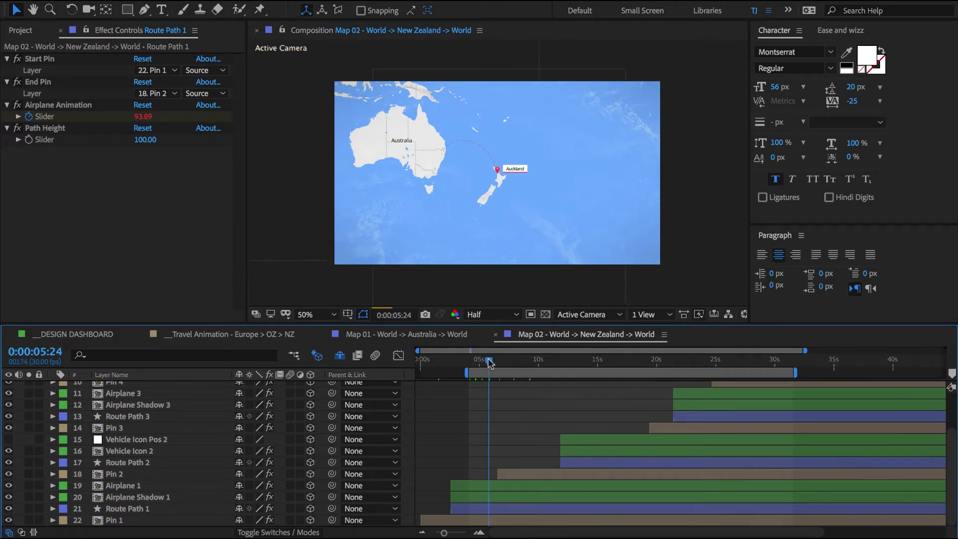
click(478, 360)
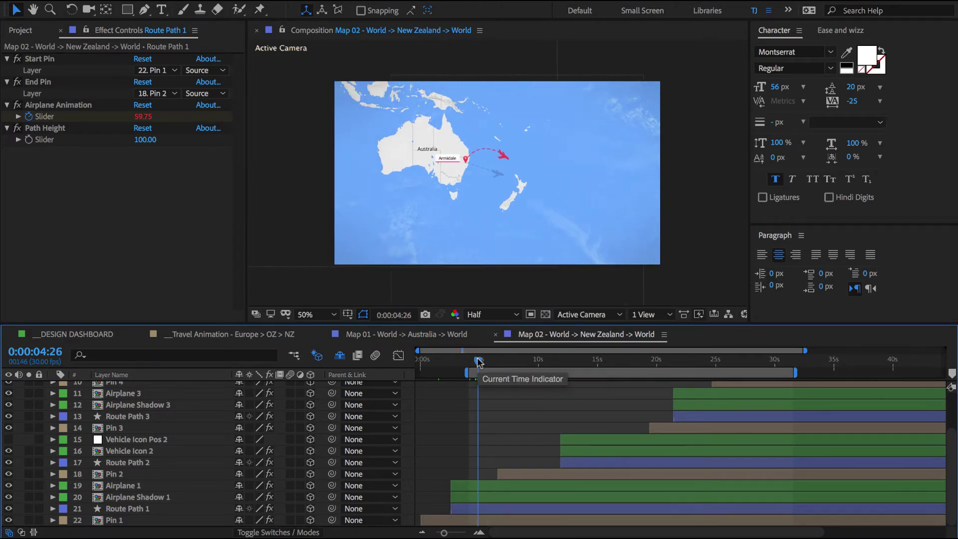
key(period)
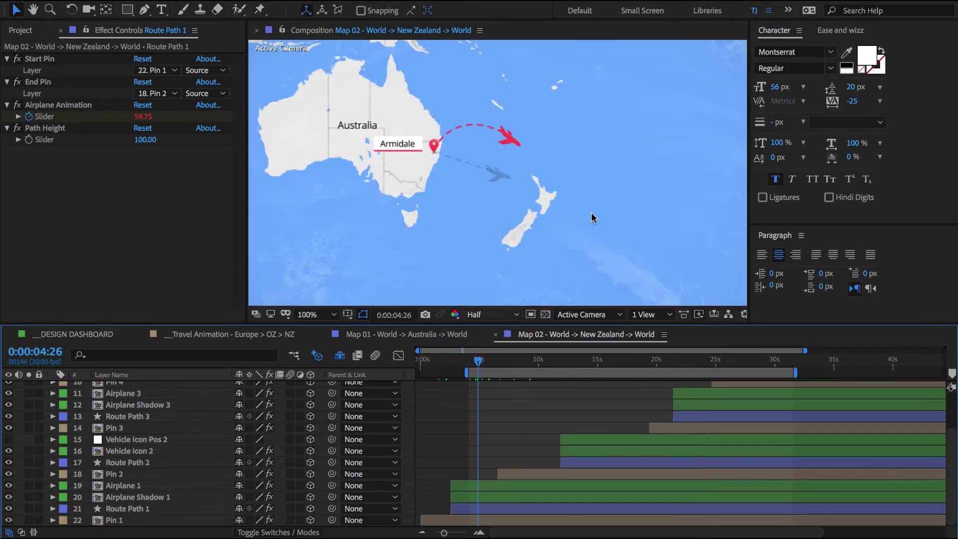
drag(532, 176, 514, 189)
key(v)
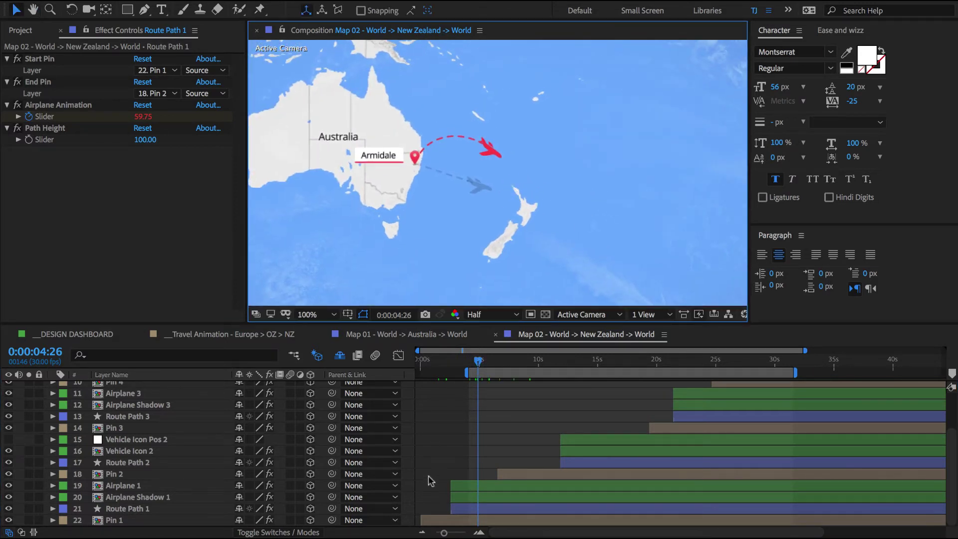
click(484, 512)
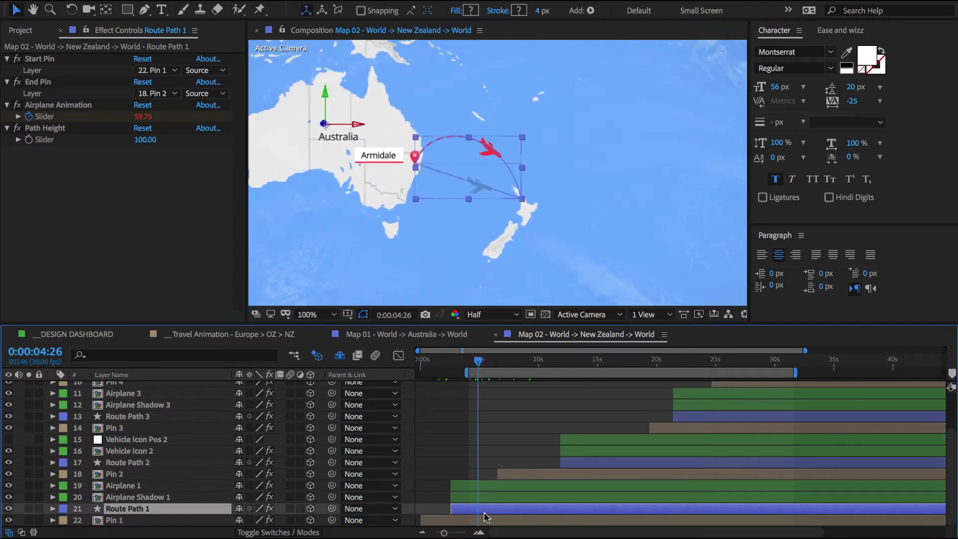
click(145, 139)
text(75)
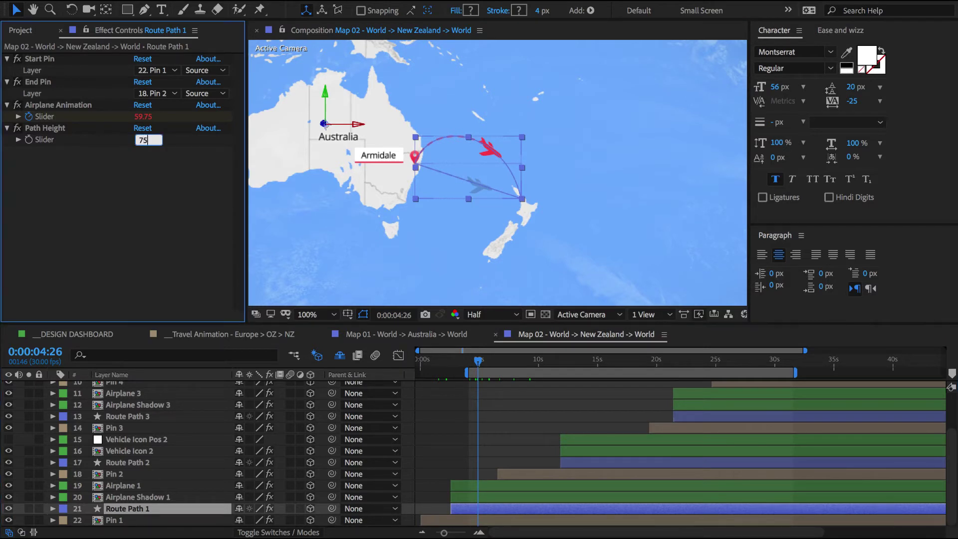
key(Return)
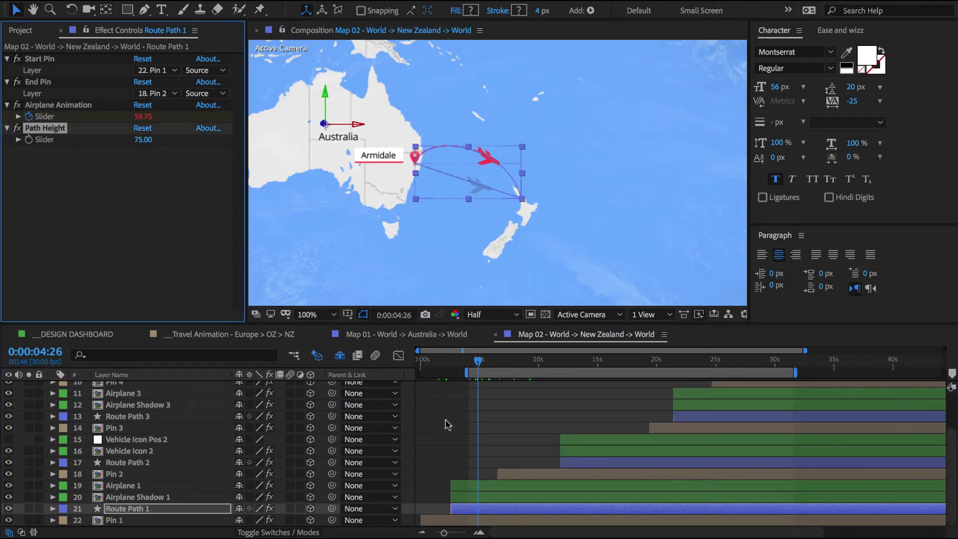
click(448, 425)
Set the Airplane 1 layer's Airplane Icon Scale to 18
click(474, 487)
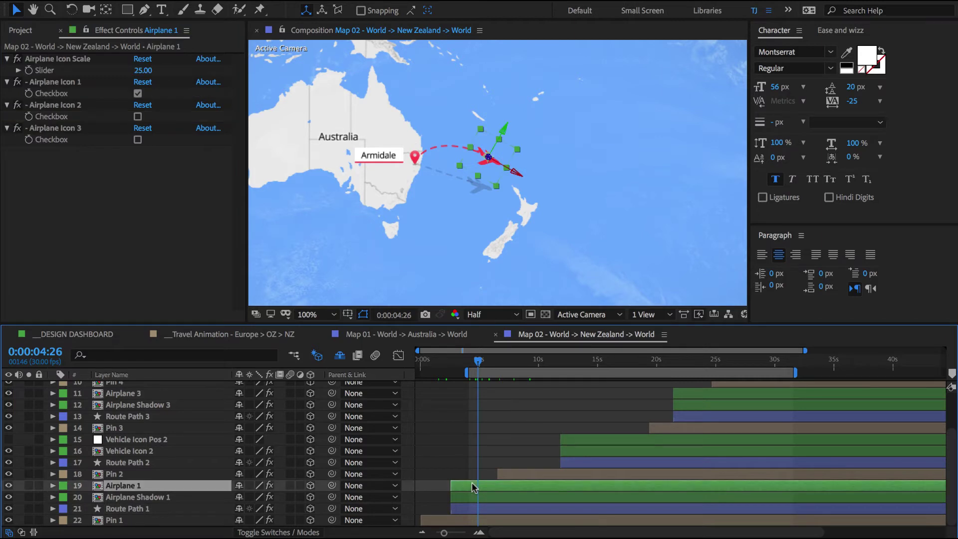
click(146, 71)
text(18)
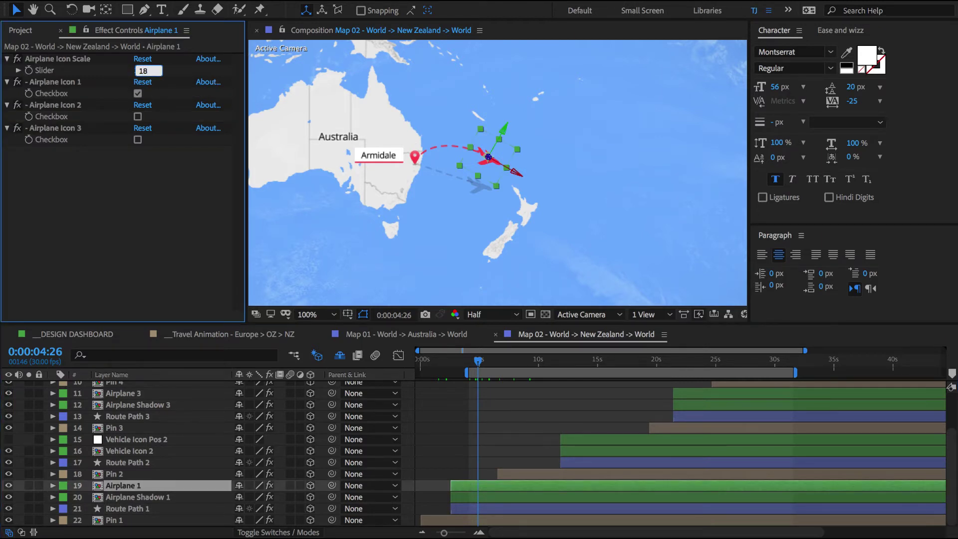
key(Return)
click(493, 447)
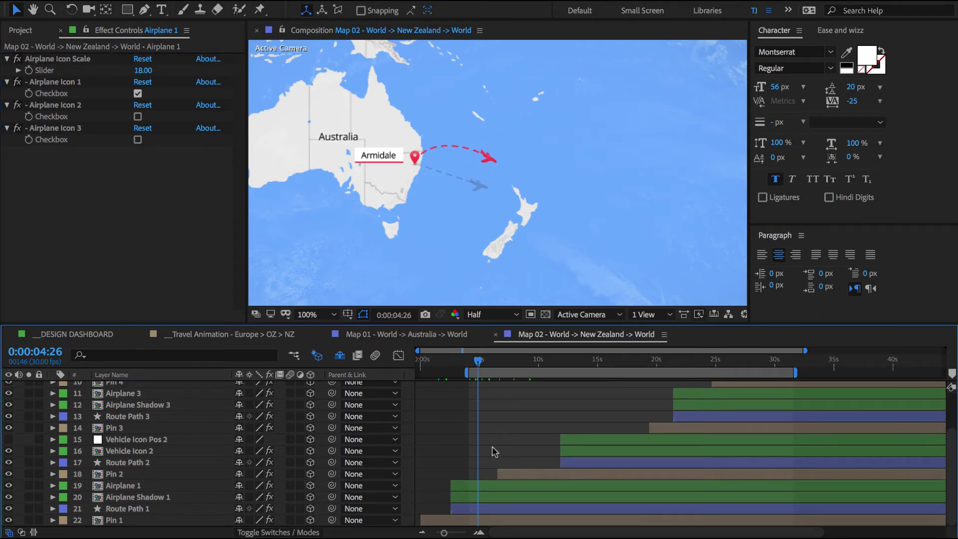
key(comma)
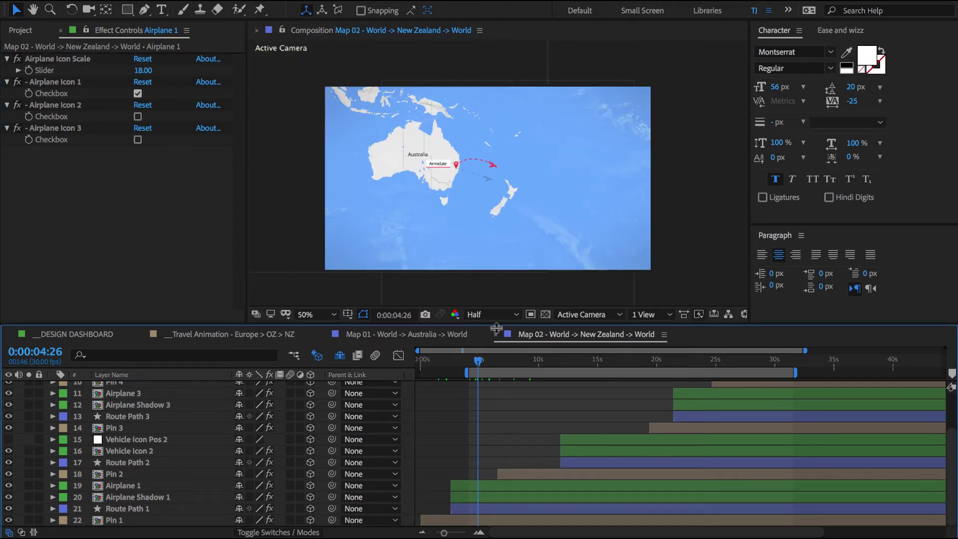
drag(492, 446, 496, 436)
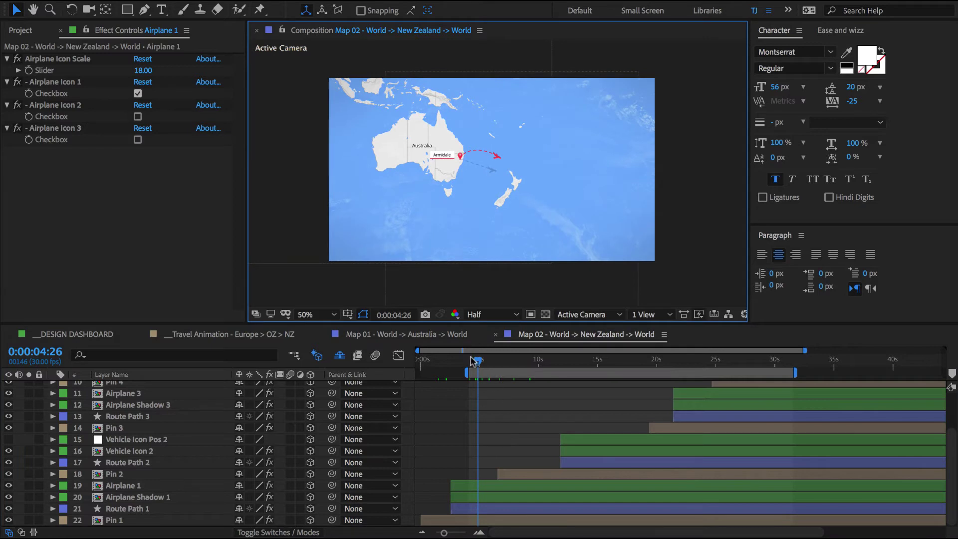
Shift all layers from Pin 1 through Pin 4 earlier together so Route Path 1's first Airplane Animation keyframe sits at 0:00:00:00
click(486, 520)
scroll(724, 449, up, 3)
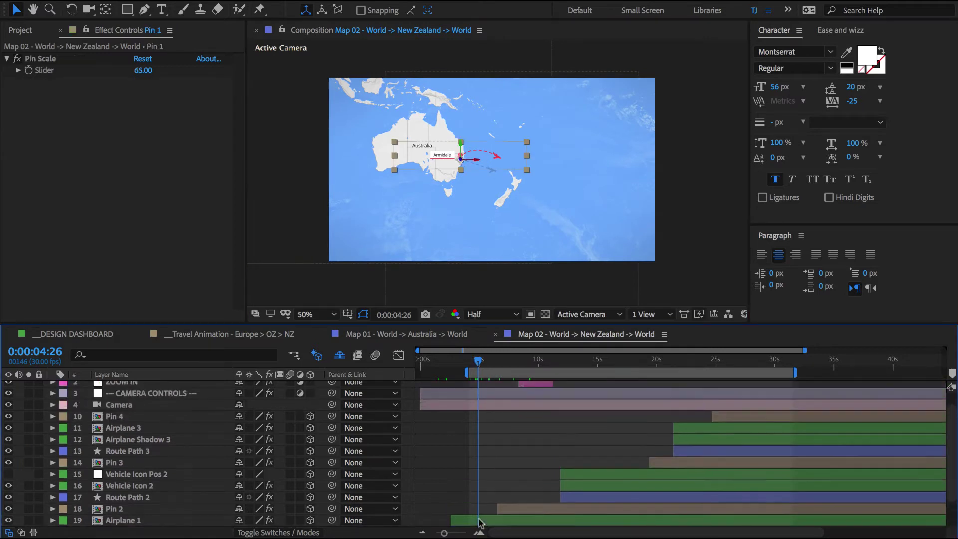
shift+click(752, 434)
scroll(401, 468, down, 4)
key(u)
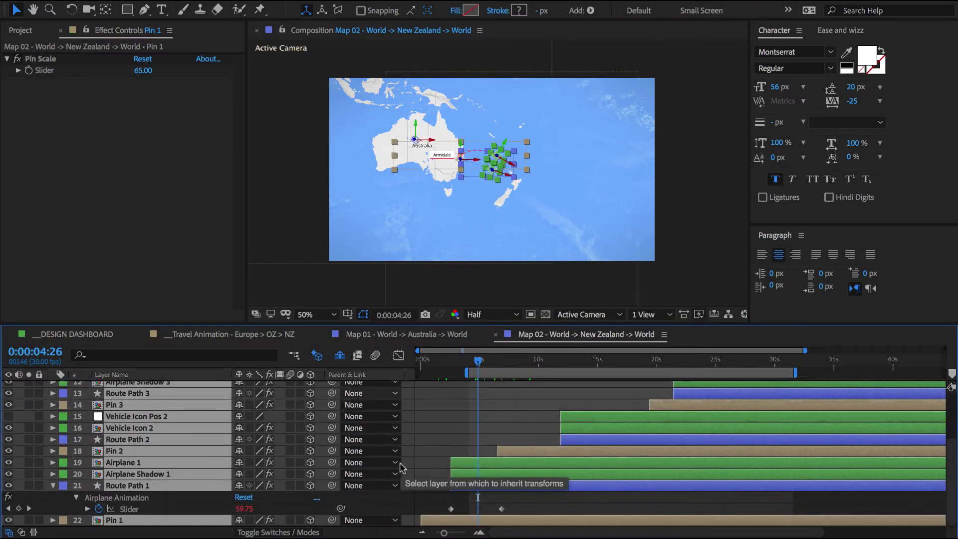
drag(475, 480, 455, 479)
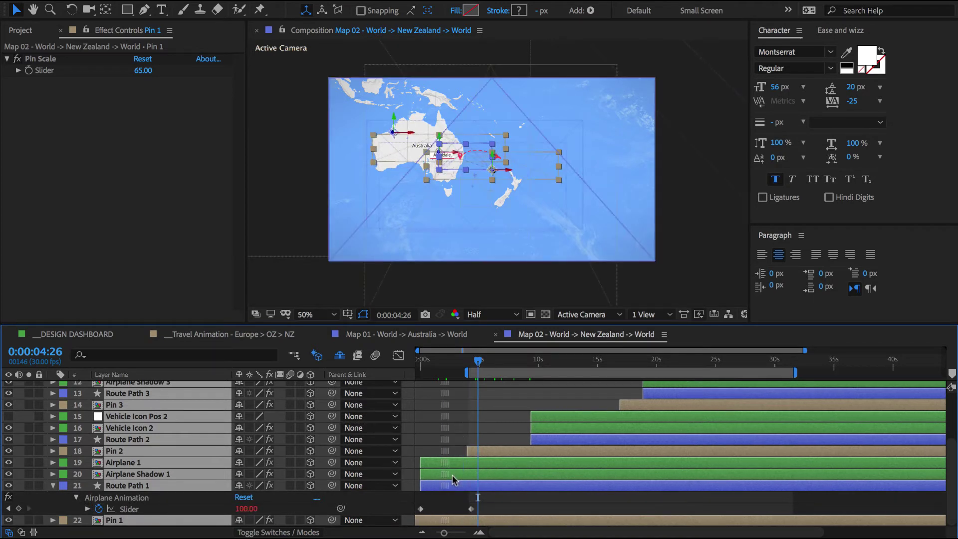
click(424, 361)
key(F2)
mouse_move(421, 361)
mouse_down()
mouse_move(429, 362)
mouse_move(417, 365)
mouse_up()
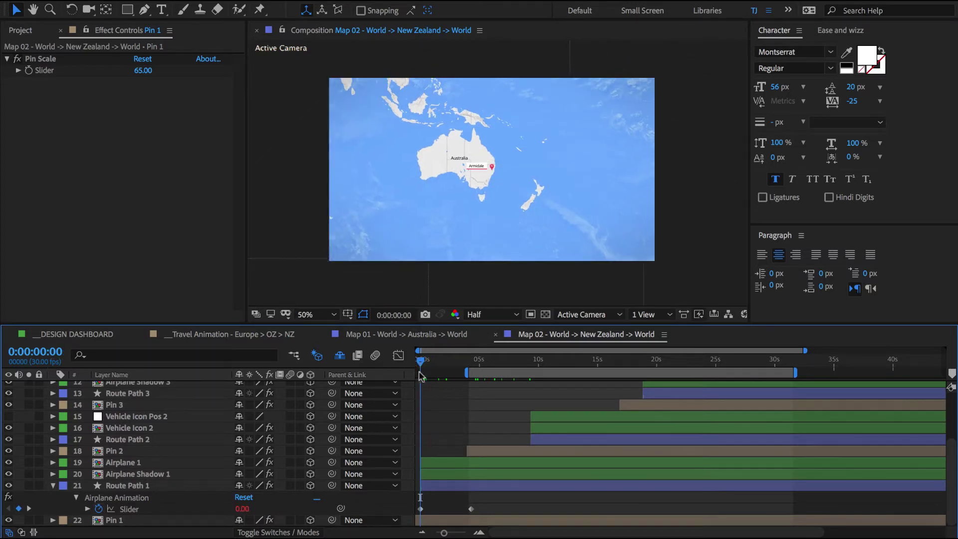
Turn off Add Initial Camera Zoom on the CAMERA CONTROLS layer and check the first frame of Map 02
scroll(433, 405, up, 3)
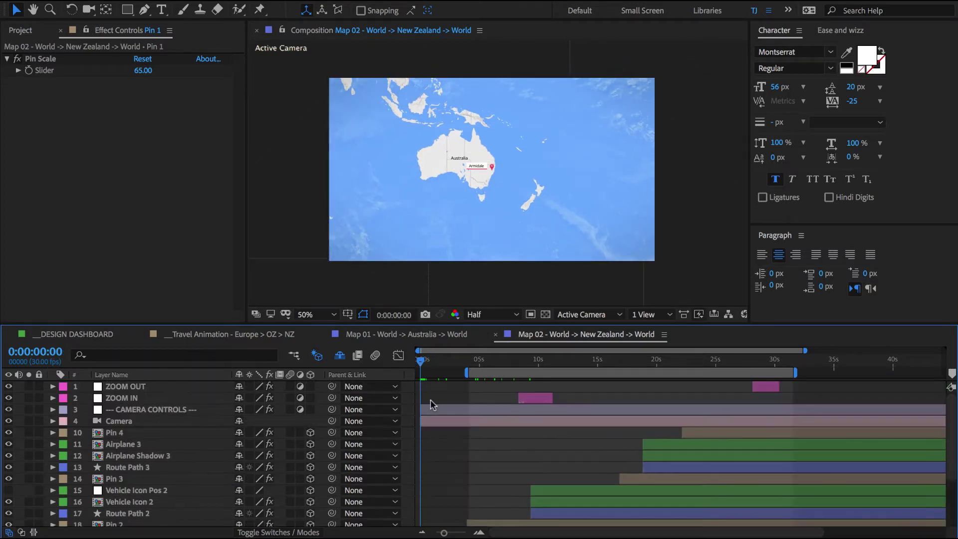
click(134, 410)
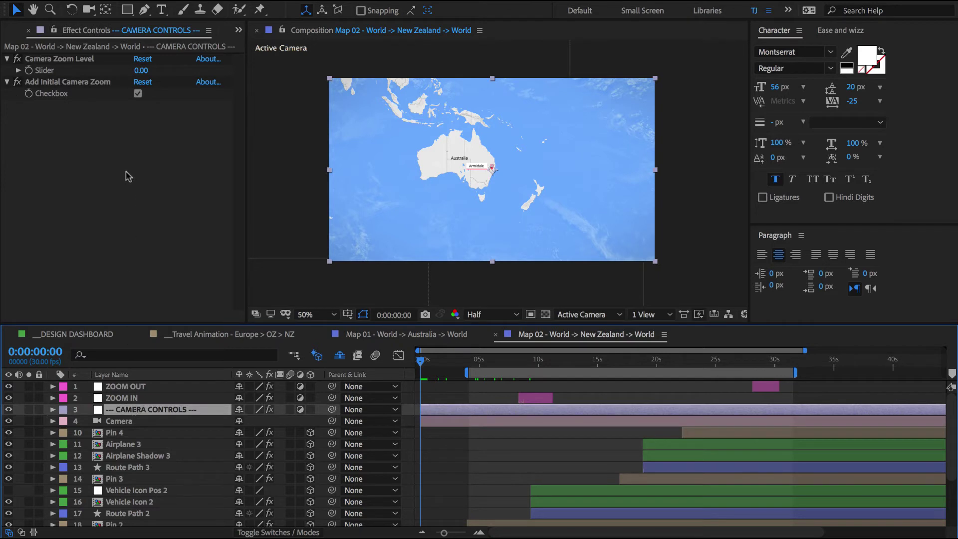
click(138, 95)
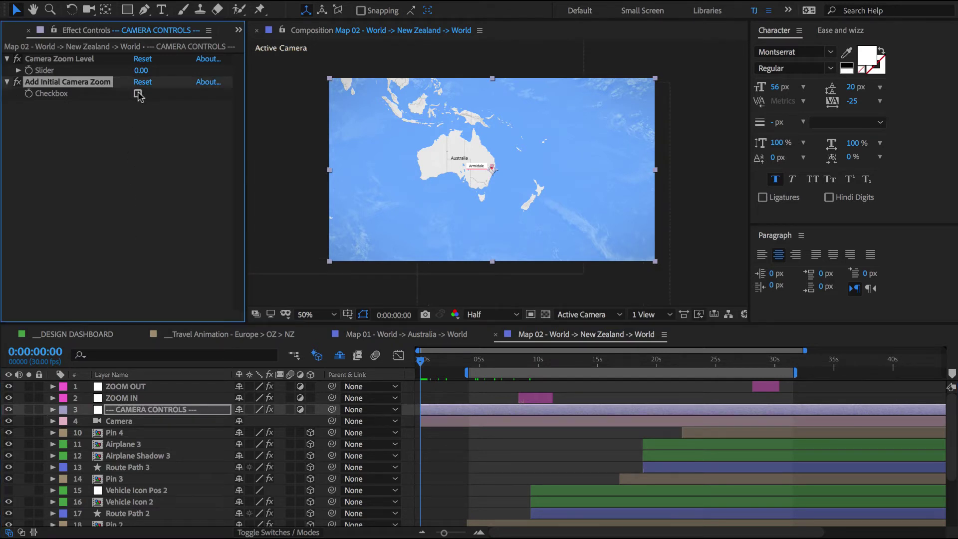
click(458, 441)
mouse_move(423, 363)
mouse_down()
mouse_move(447, 363)
mouse_move(419, 367)
mouse_up()
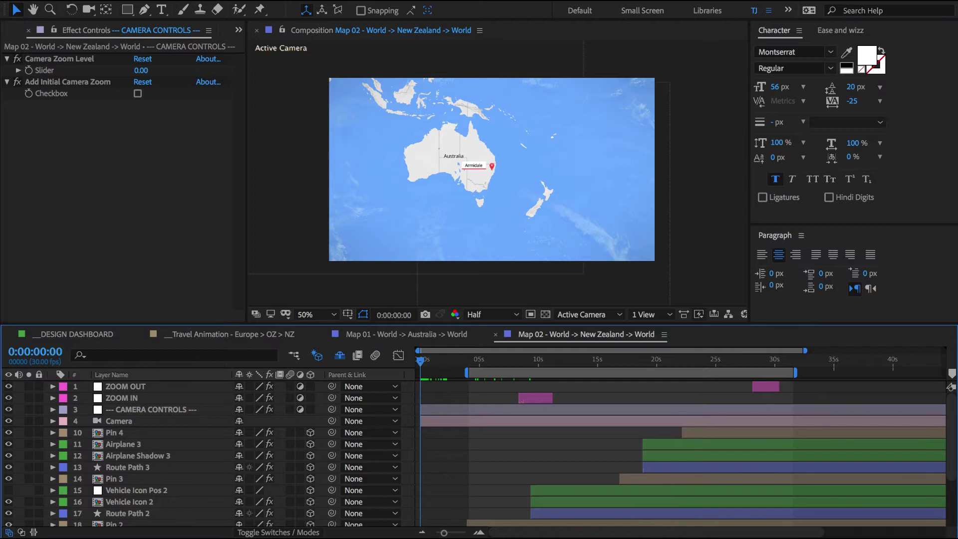
Create a new composition named "Travel Animation" in the Demo folder, keeping the offered 1920 x 1080, 30 fps, one-minute settings
click(239, 30)
click(270, 47)
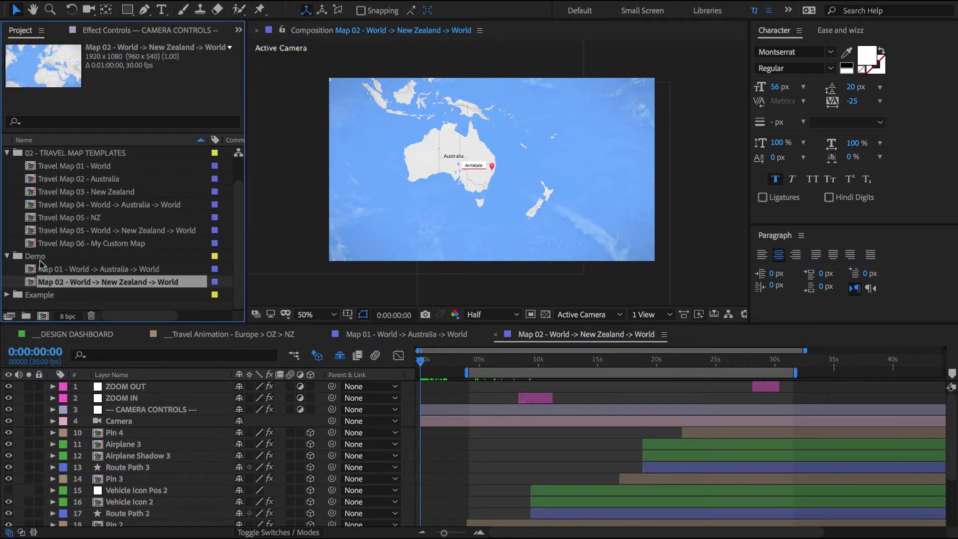
click(40, 259)
click(43, 317)
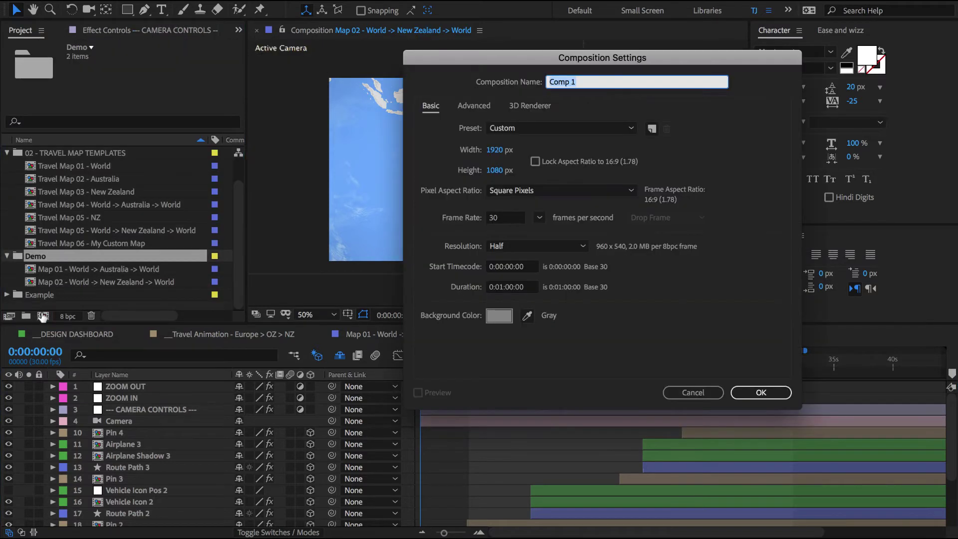
text(Travel Animation)
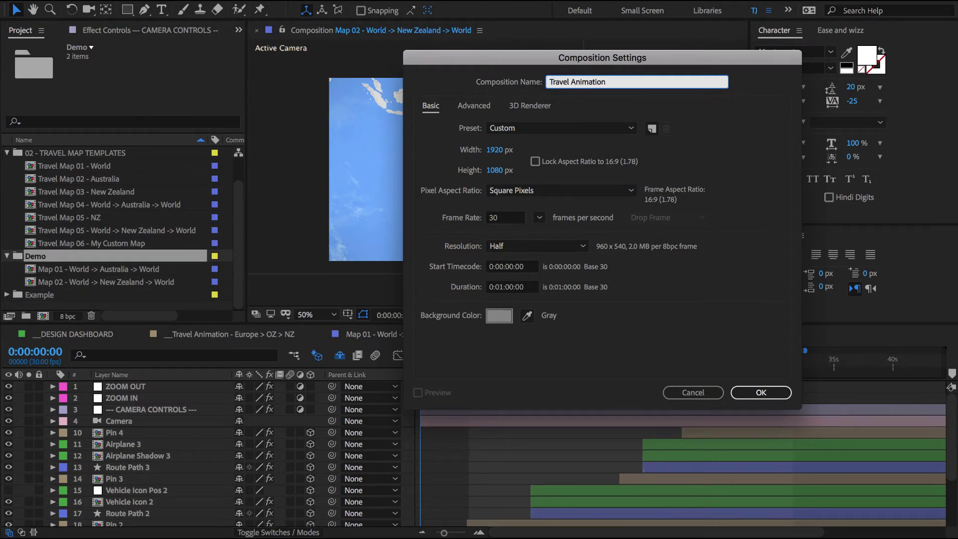
key(Return)
click(127, 268)
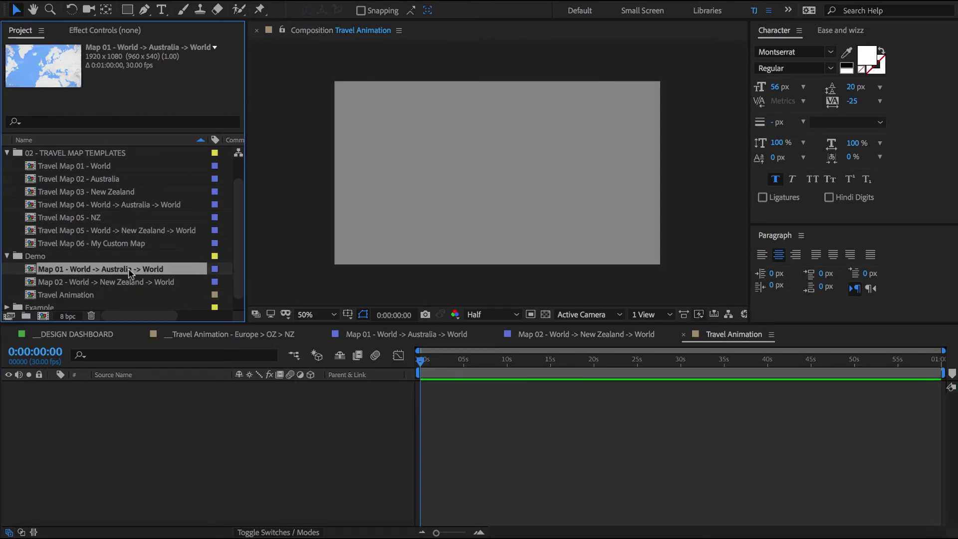
shift+click(121, 282)
drag(120, 281, 120, 417)
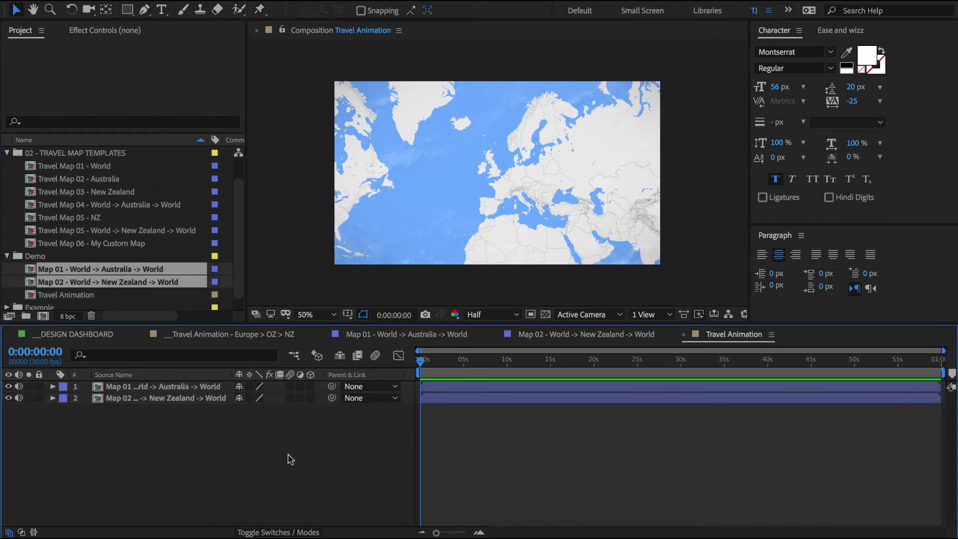
click(180, 388)
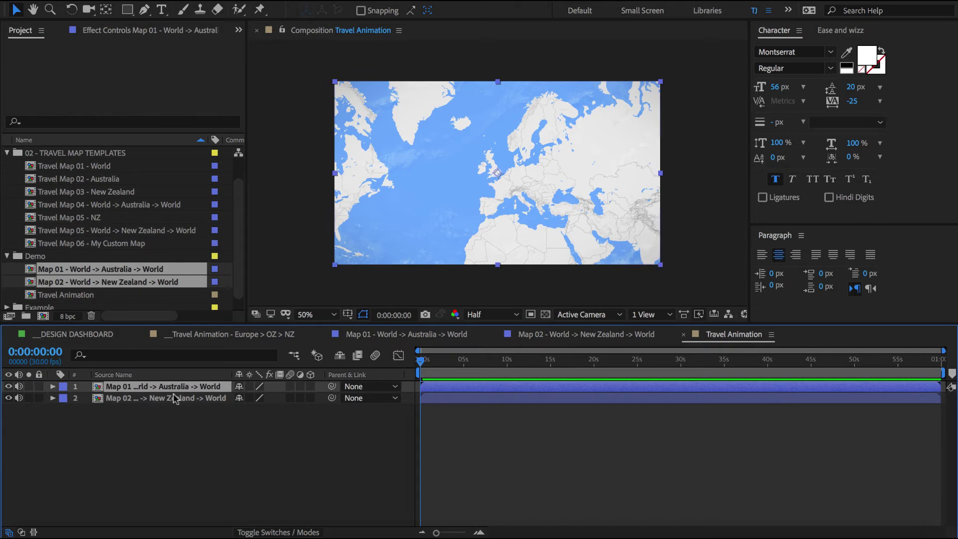
shift+click(173, 398)
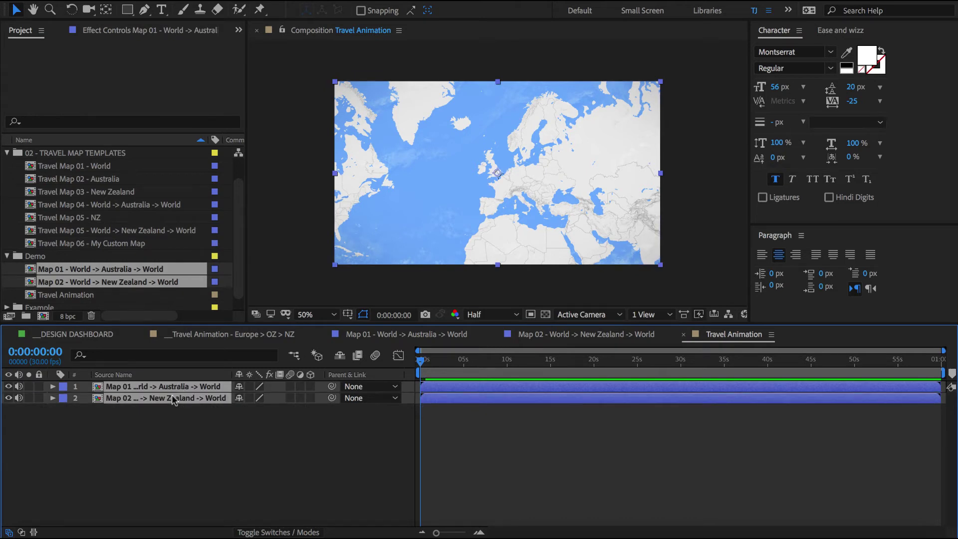
key(Delete)
Open the Map 01 composition and place composition marker 1 at 0:00:25:29, at the end of the zoom out
double_click(149, 269)
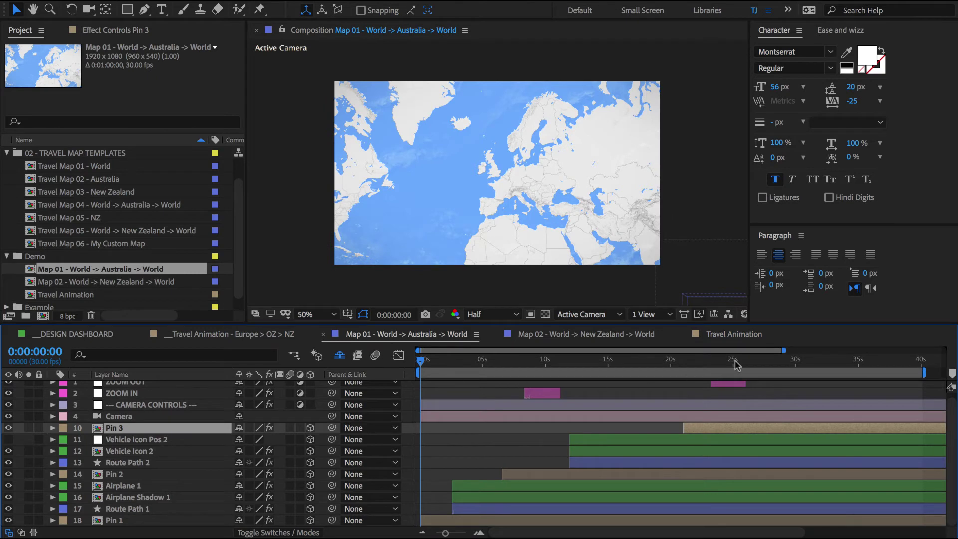
mouse_move(737, 365)
mouse_down()
mouse_move(760, 365)
mouse_move(752, 366)
mouse_up()
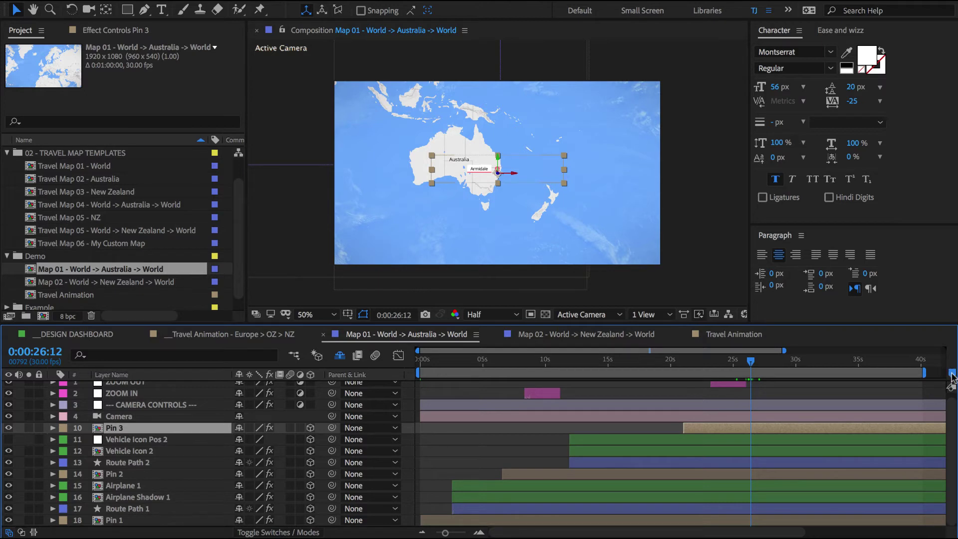
drag(951, 375, 746, 374)
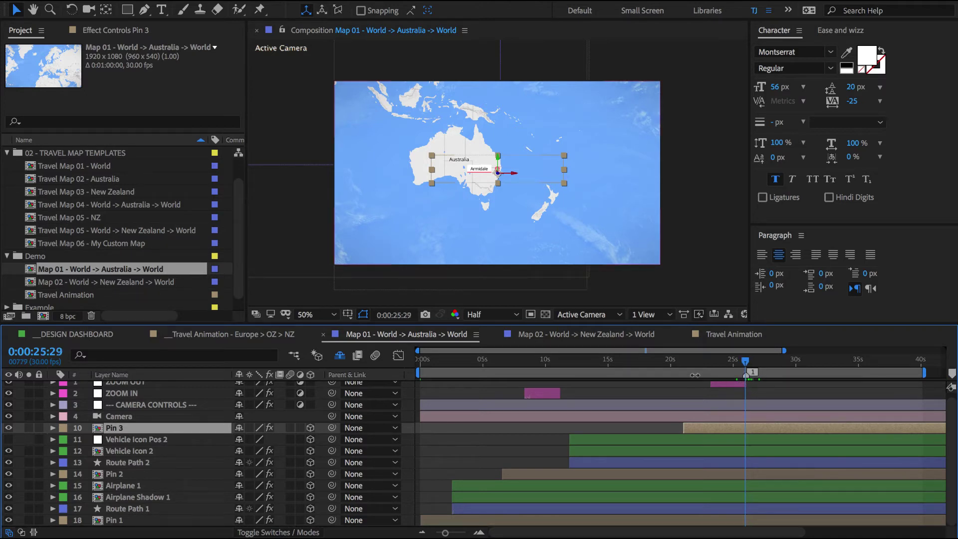
Add the Map 01 and Map 02 compositions as layers to the Travel Animation composition, with Map 01 on top
click(695, 335)
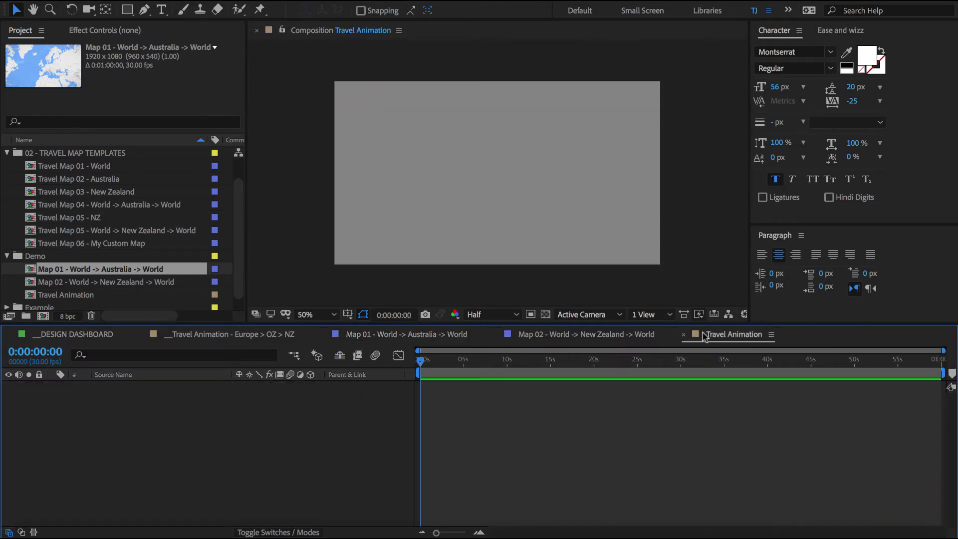
ctrl+click(157, 283)
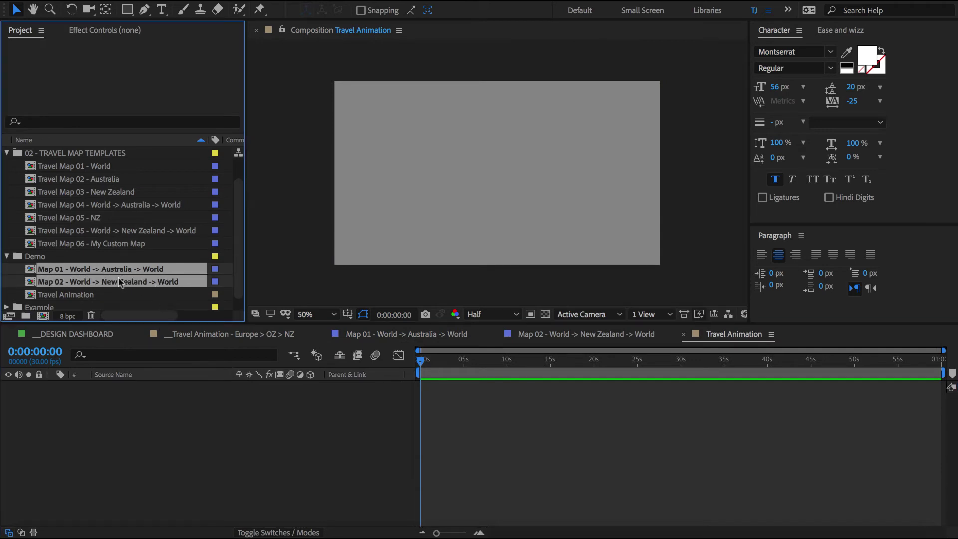
drag(120, 283, 101, 441)
Trim the end of the Map 01 layer in Travel Animation to marker 1 at 0:00:25:29
key(k)
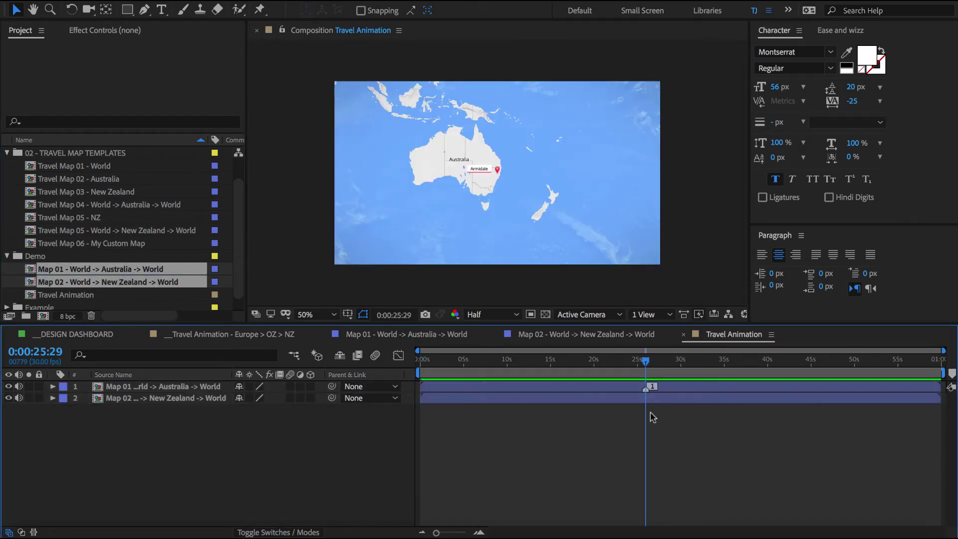
click(669, 390)
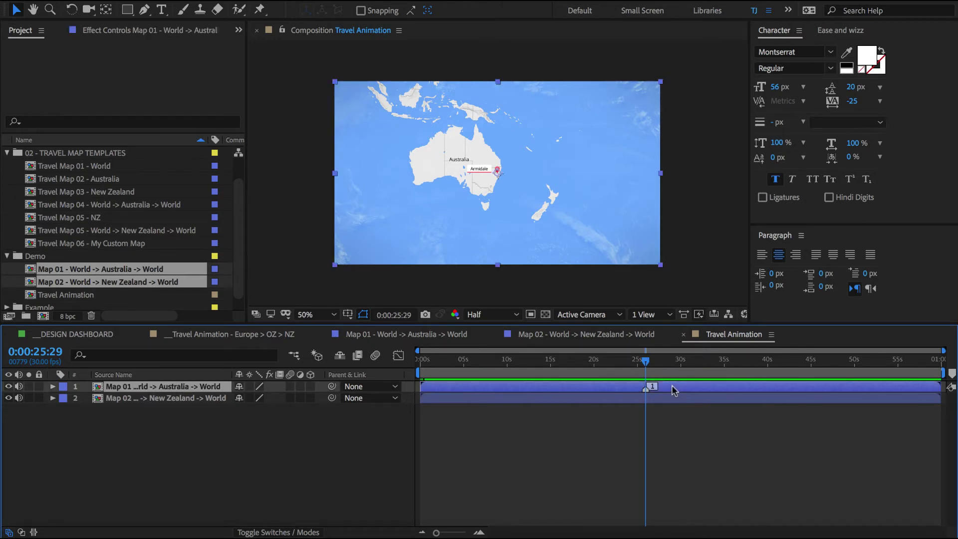
key(alt+bracketright)
click(652, 411)
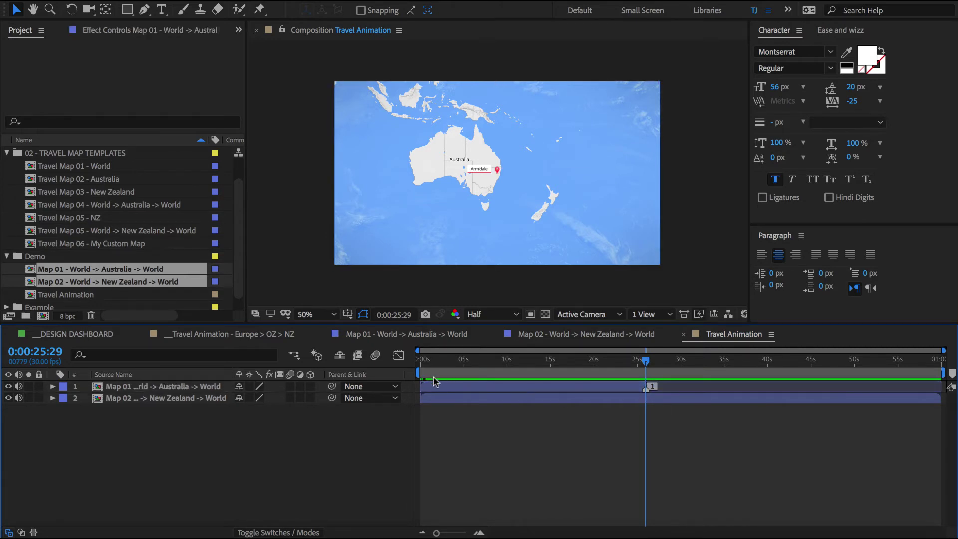
Move the Map 02 layer in Travel Animation to start at 0:00:25:29, where Map 01 ends, and check the join
drag(427, 394, 658, 407)
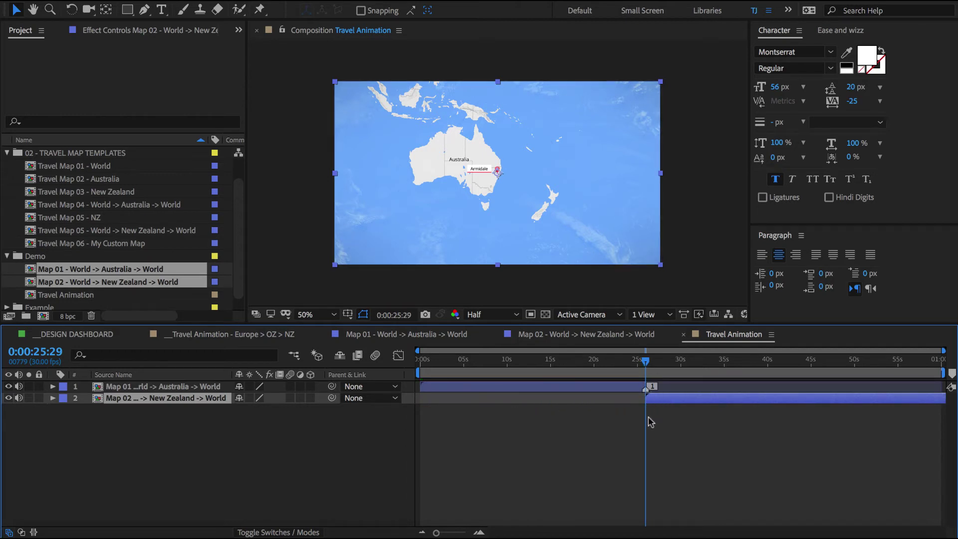
mouse_move(648, 364)
mouse_down()
mouse_move(661, 364)
mouse_move(650, 365)
mouse_up()
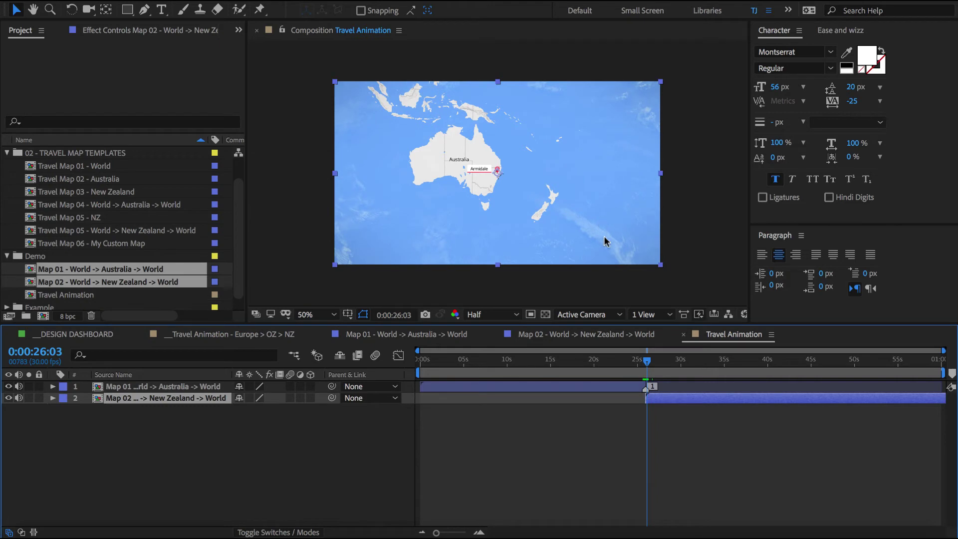
drag(647, 365, 645, 362)
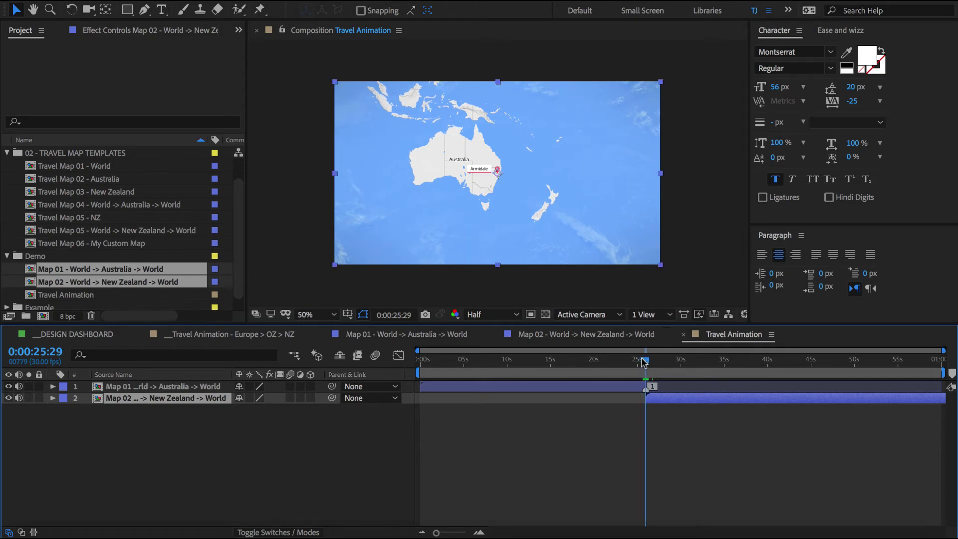
click(664, 434)
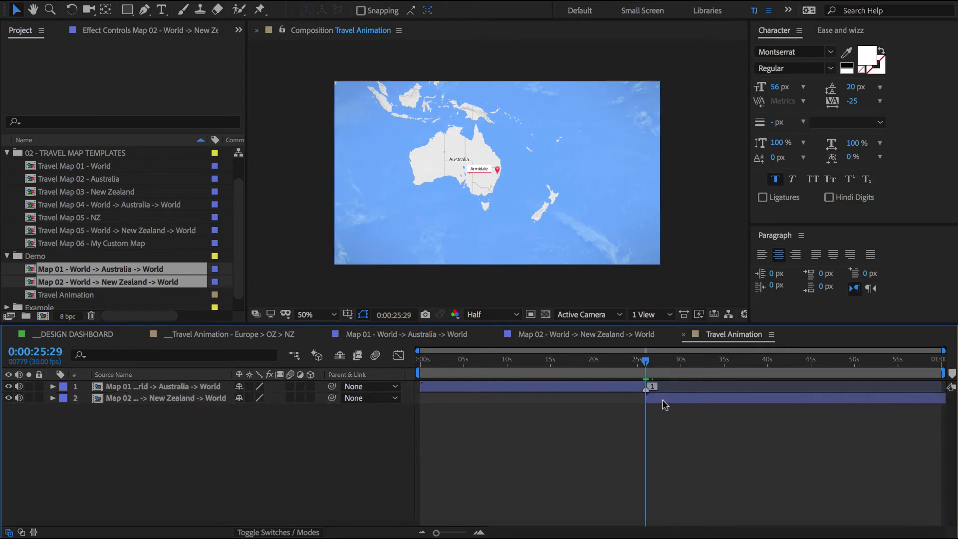
click(663, 400)
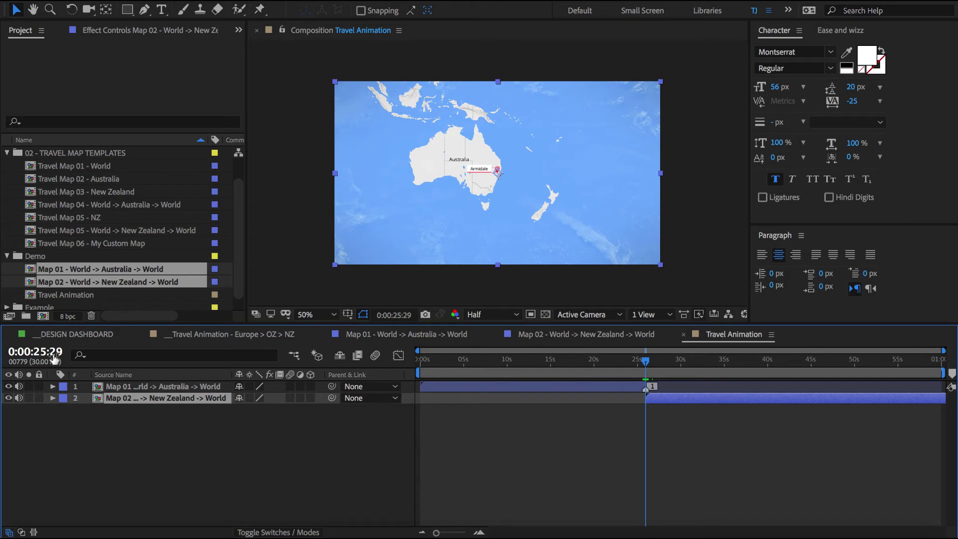
click(594, 445)
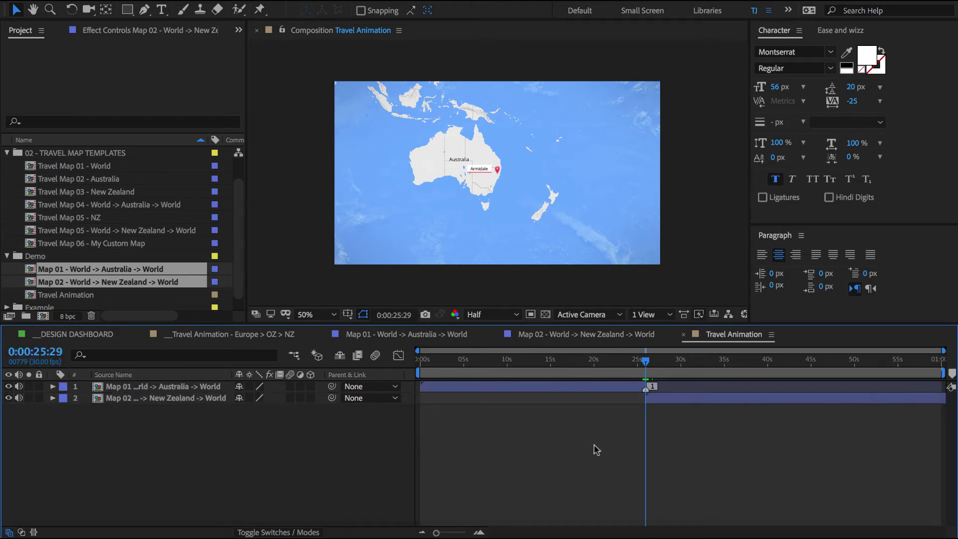
Open the Map 02 composition, show its shy layers and unlock the Clouds World layer
double_click(672, 399)
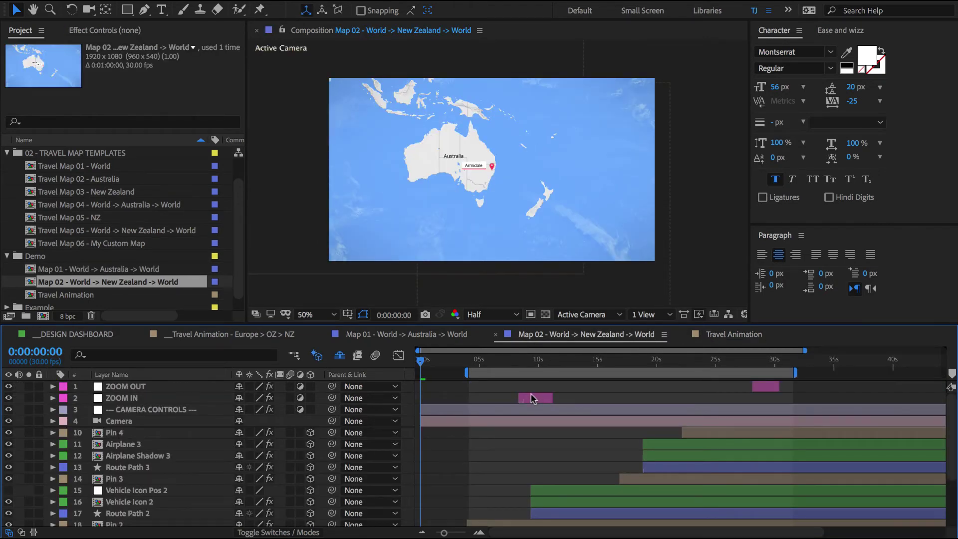
click(340, 356)
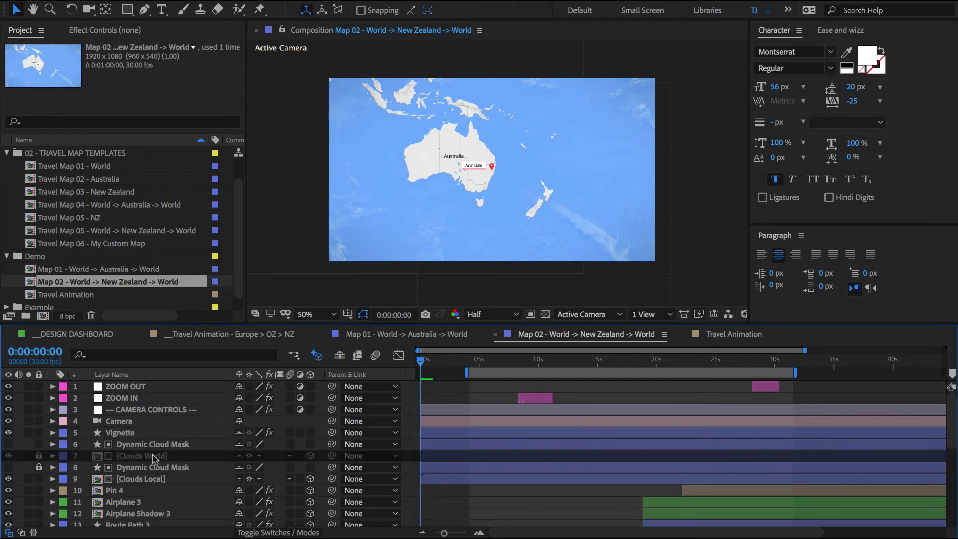
click(132, 455)
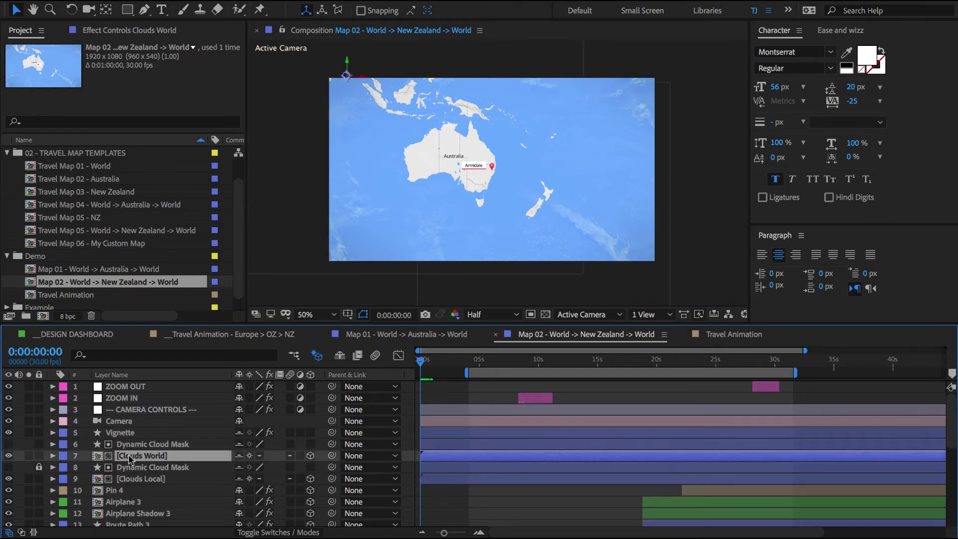
Trim the start of the Clouds World layer at 0:00:25:29 and slide the trimmed layer back to the start of the composition
click(730, 358)
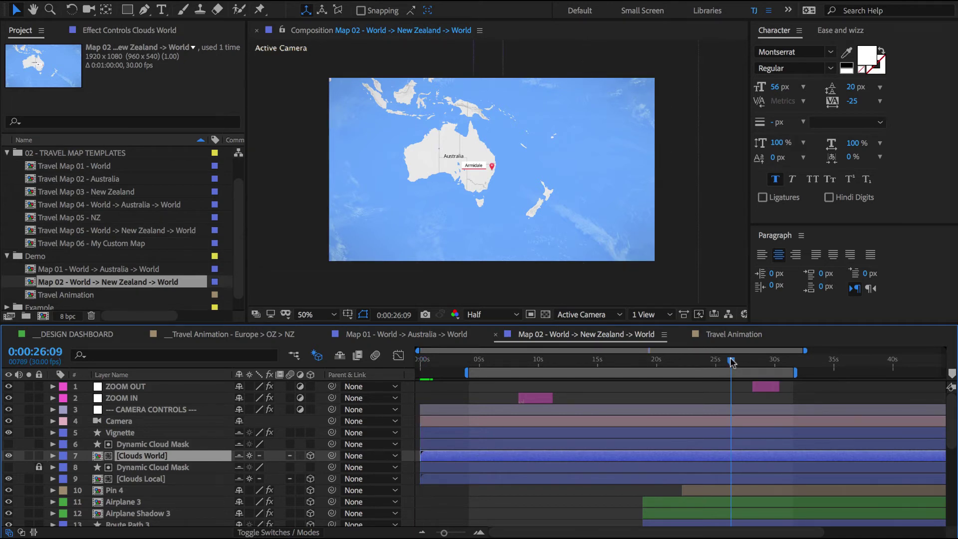
key(Page_Up)
key(Page_Up)
key(Page_Up)
key(Page_Up)
key(Page_Up)
key(Page_Up)
key(Page_Up)
key(Page_Up)
key(Page_Up)
key(Page_Up)
key(Page_Up)
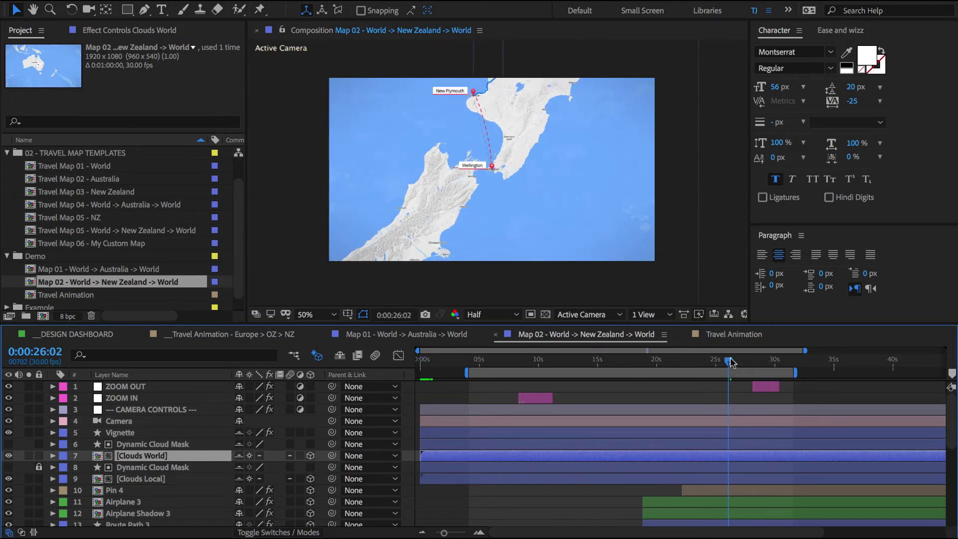
key(Page_Down)
key(Page_Down)
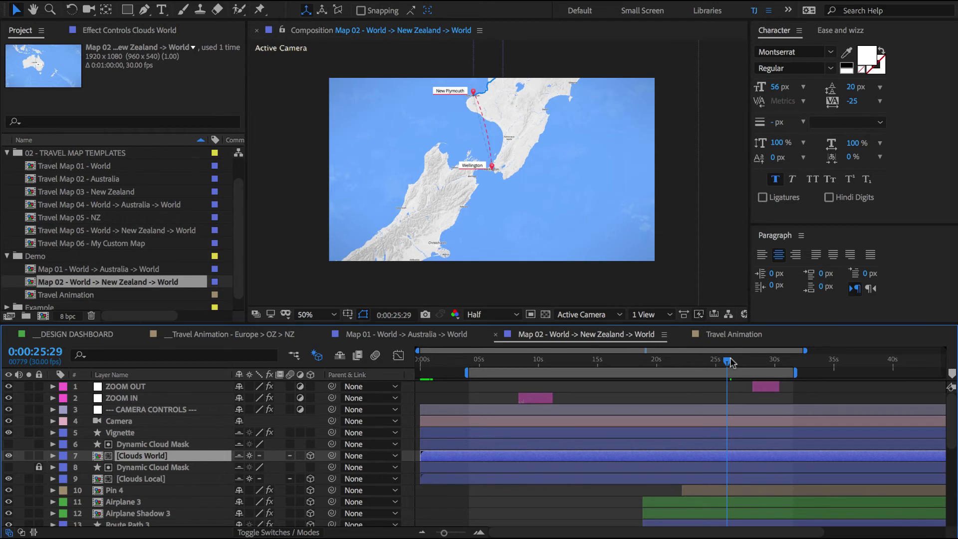
key(alt+bracketleft)
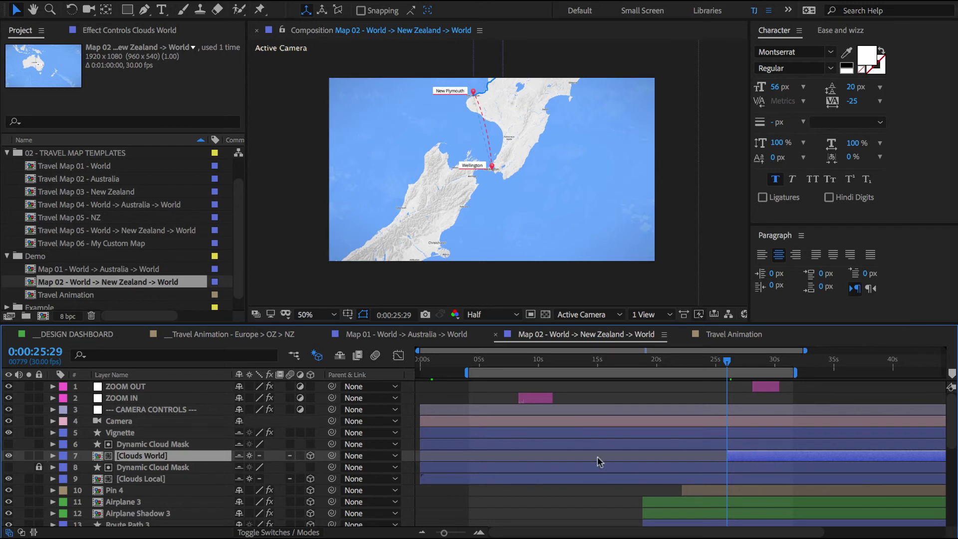
drag(598, 456, 451, 460)
click(519, 487)
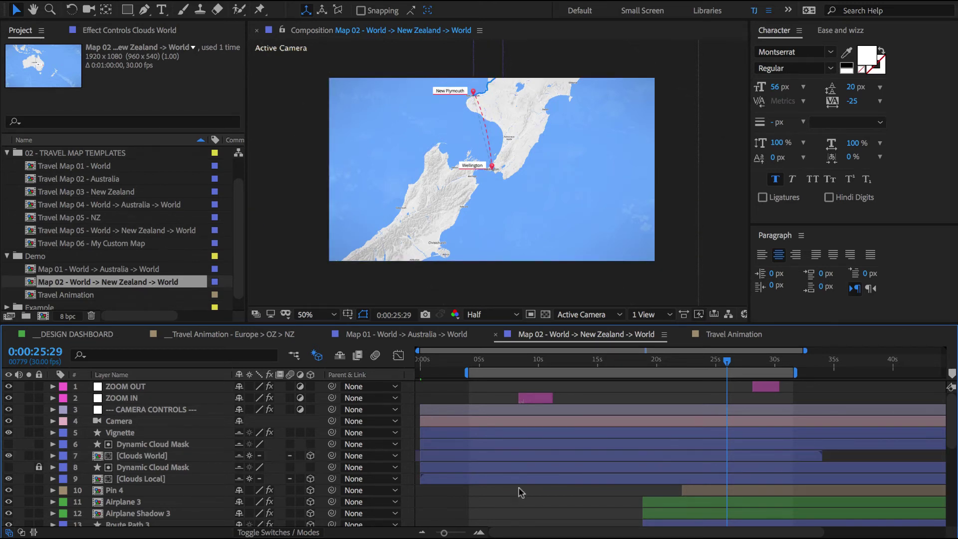
Check in Travel Animation whether the clouds match across the join from Map 01 to Map 02
click(742, 340)
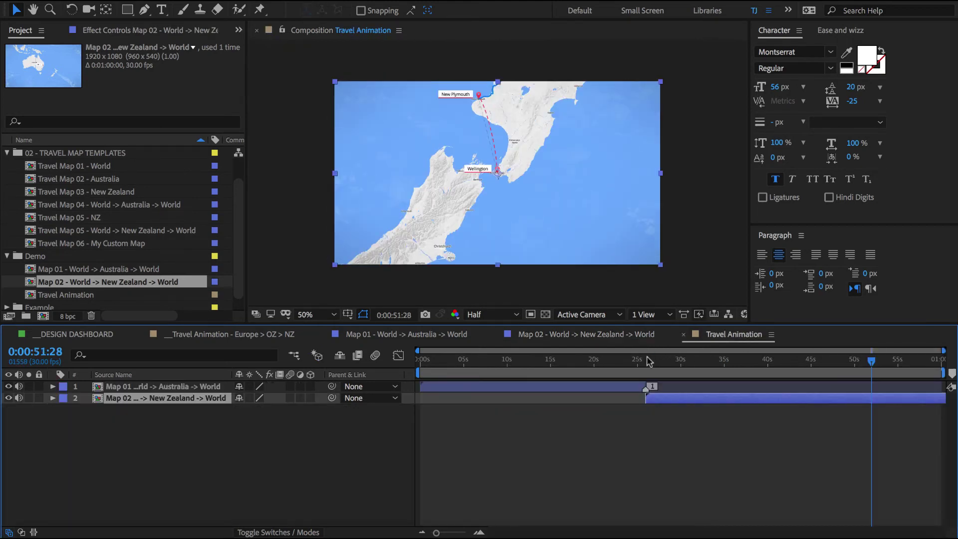
drag(640, 360, 656, 358)
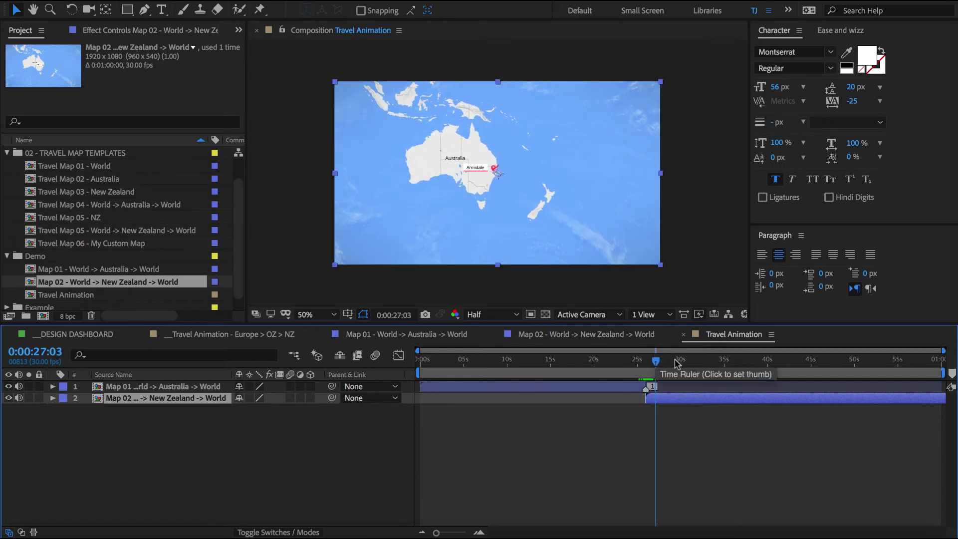
click(676, 360)
Examine in the Map 02 composition how the Armidale pin behaves from the first flight through the start of ZOOM IN
click(618, 341)
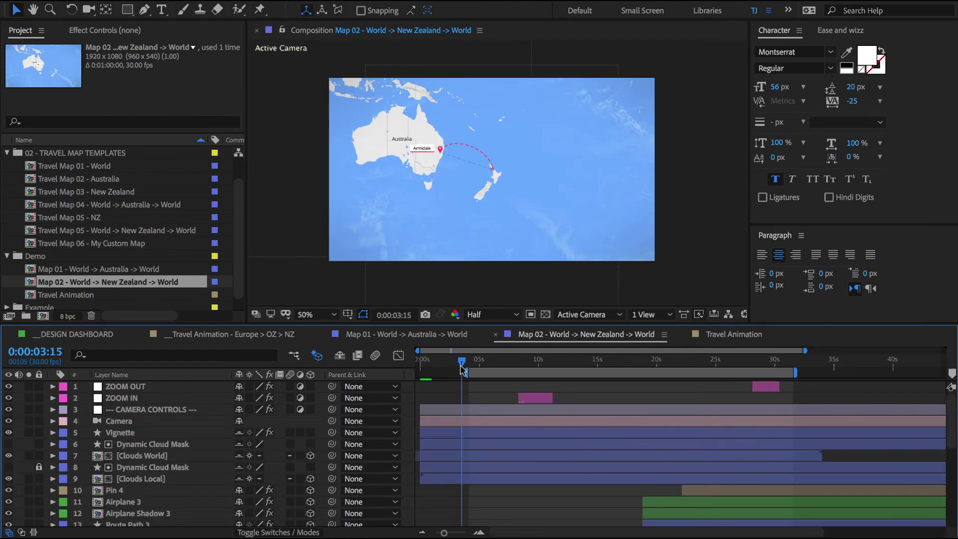
click(483, 360)
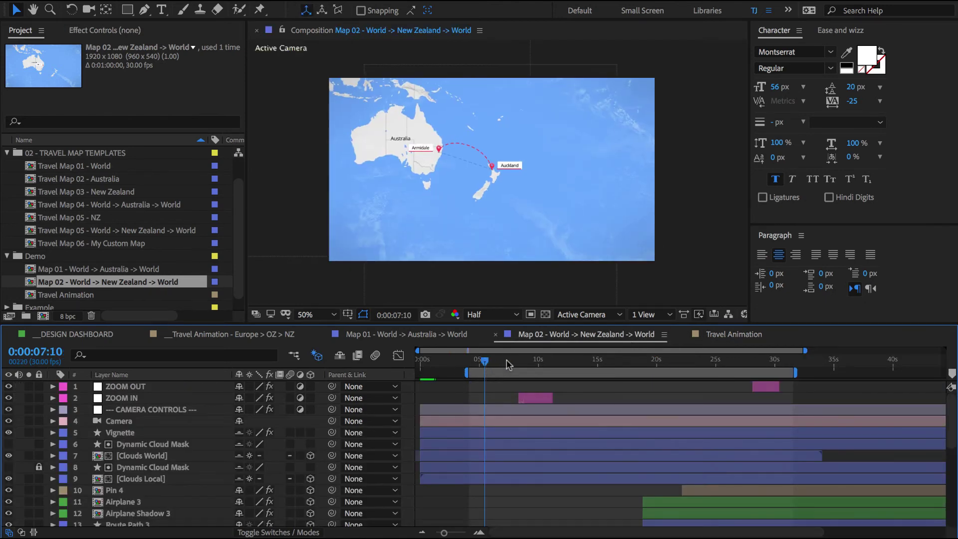
click(507, 360)
click(523, 360)
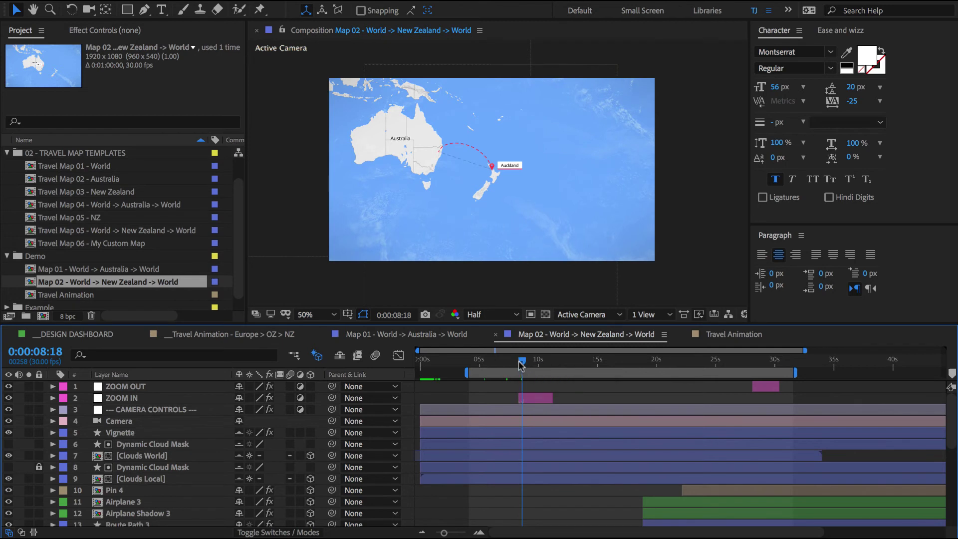
click(517, 361)
drag(513, 363, 537, 363)
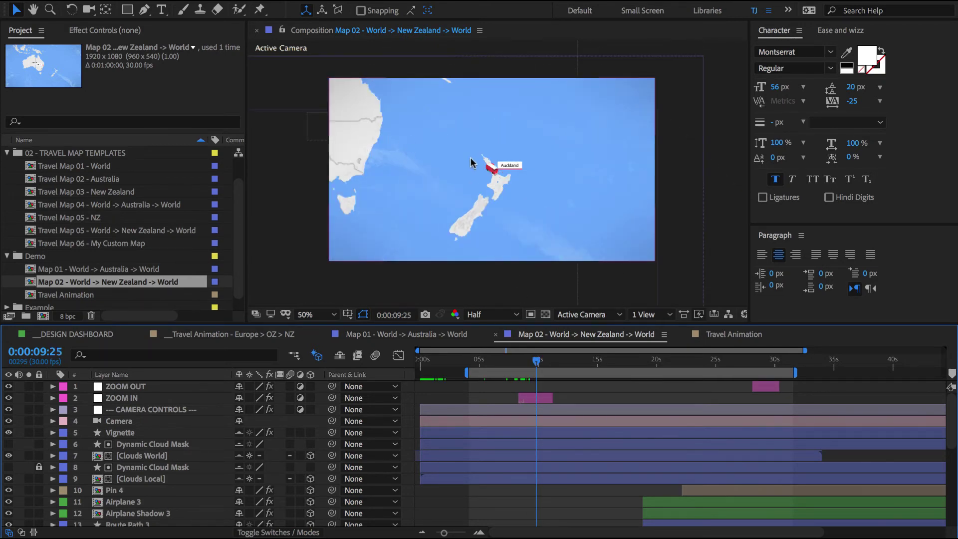
drag(527, 363, 514, 363)
drag(516, 364, 517, 365)
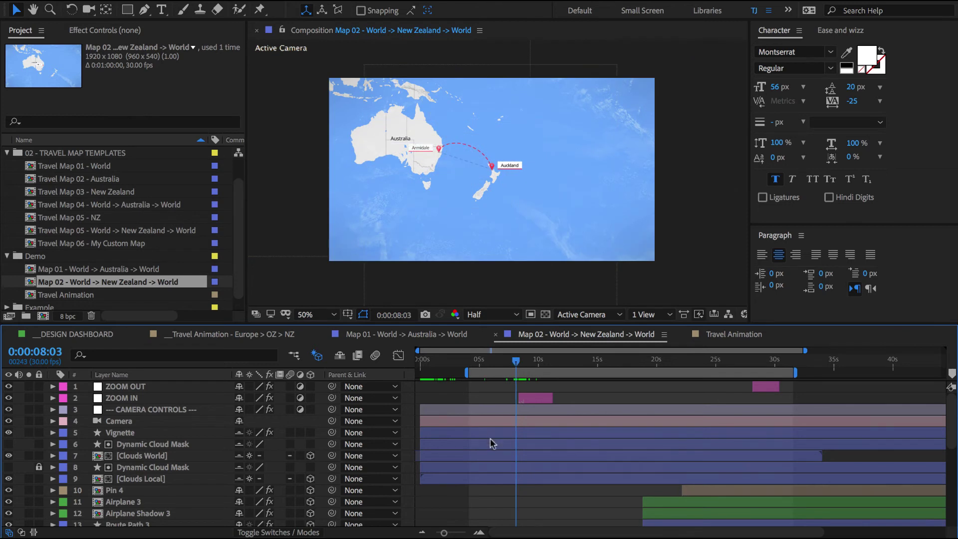
Reveal the opacity of the Pin 1 layer and remove its camera-zoom fading expression
scroll(490, 438, down, 5)
click(486, 451)
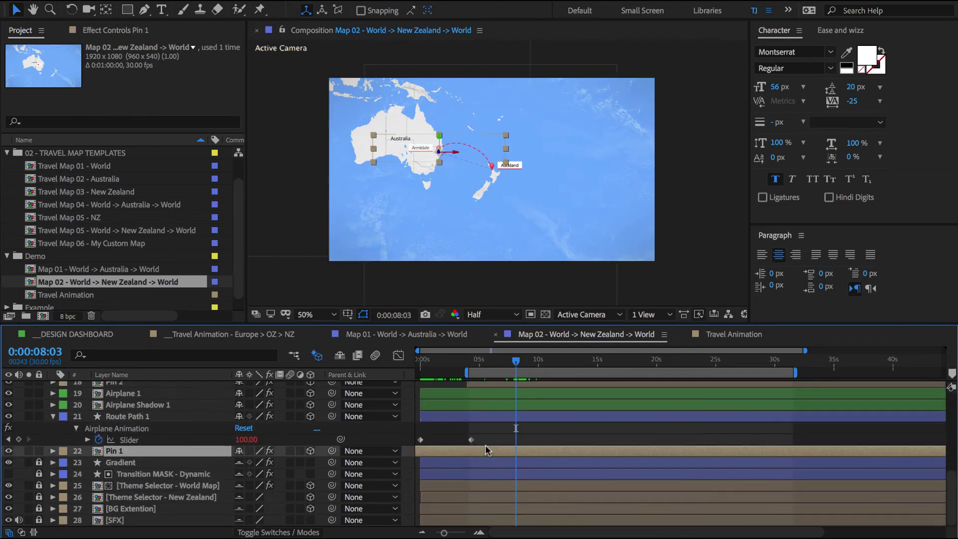
key(t)
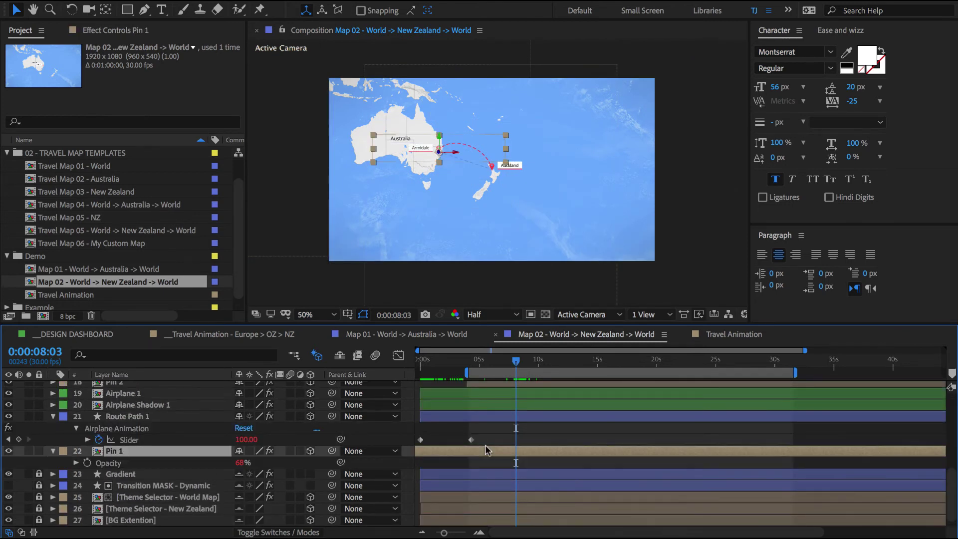
click(75, 464)
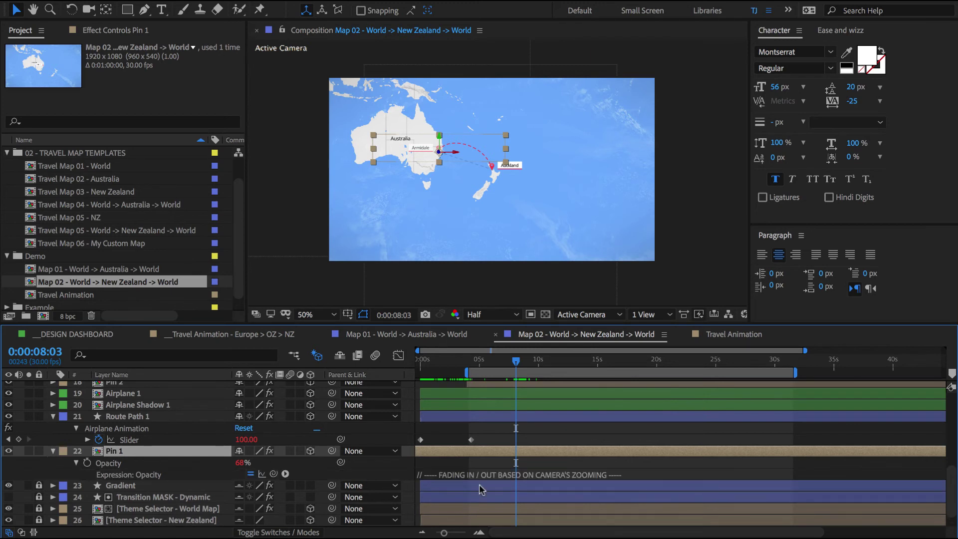
click(525, 478)
scroll(525, 479, down, 5)
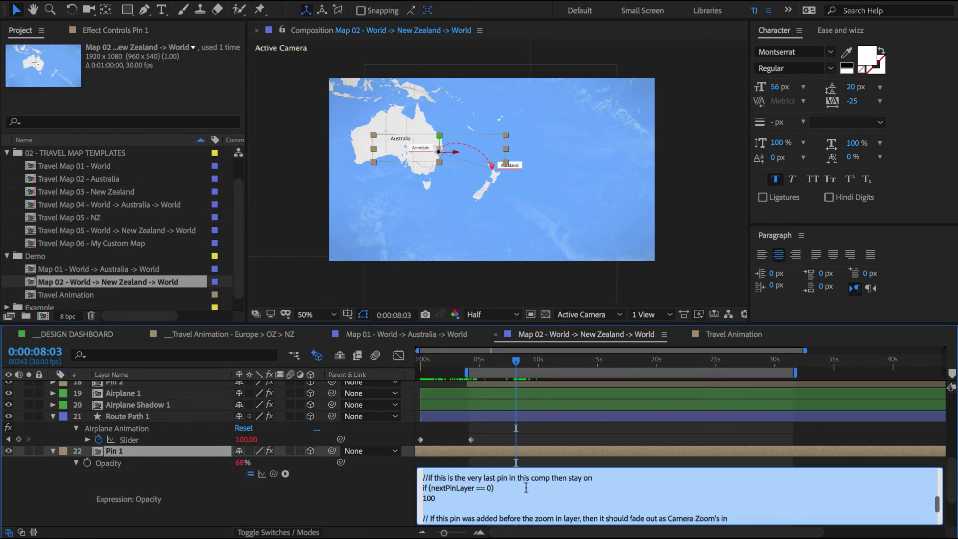
scroll(525, 479, up, 5)
click(349, 498)
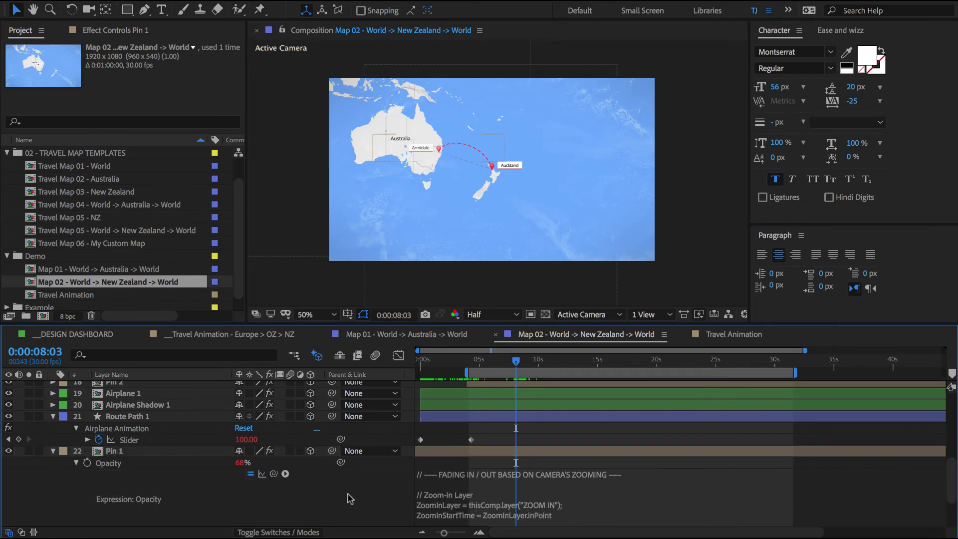
alt+click(87, 465)
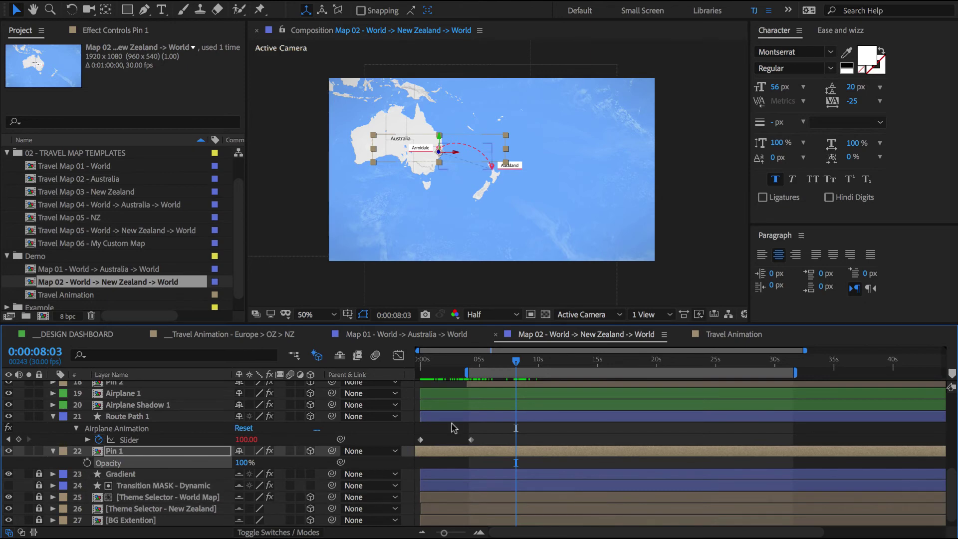
Hide the shy layers and add a 100% opacity keyframe to Pin 1 at 0:00:08:10, where ZOOM IN starts
click(340, 355)
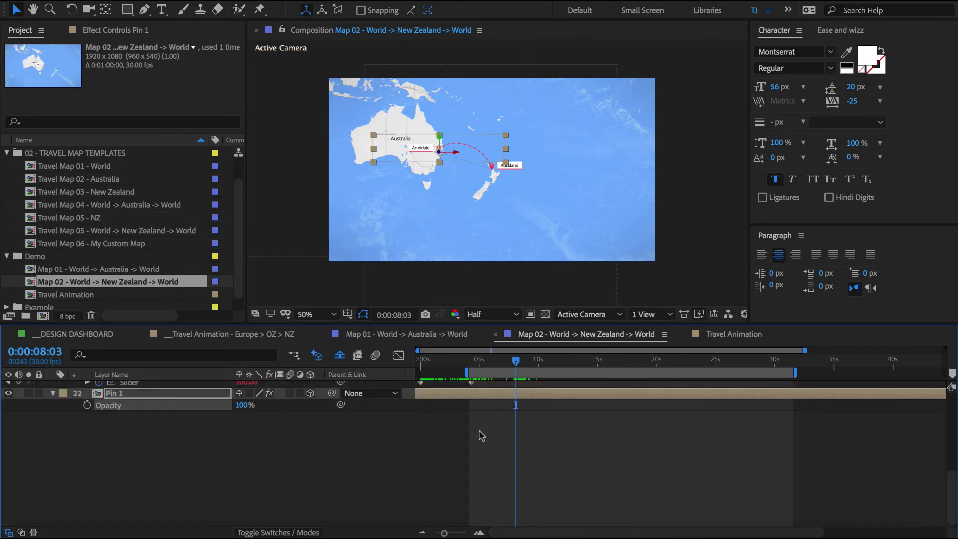
click(518, 360)
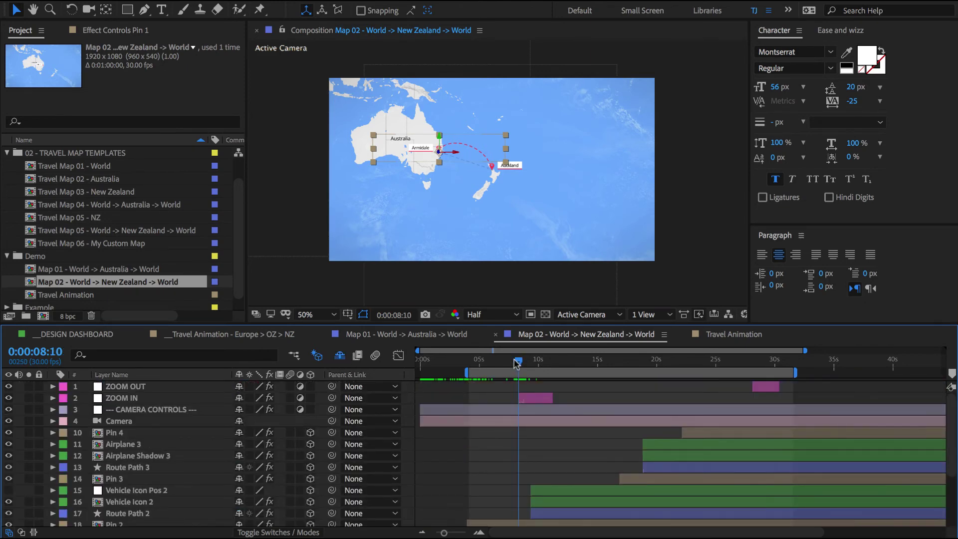
scroll(495, 475, down, 5)
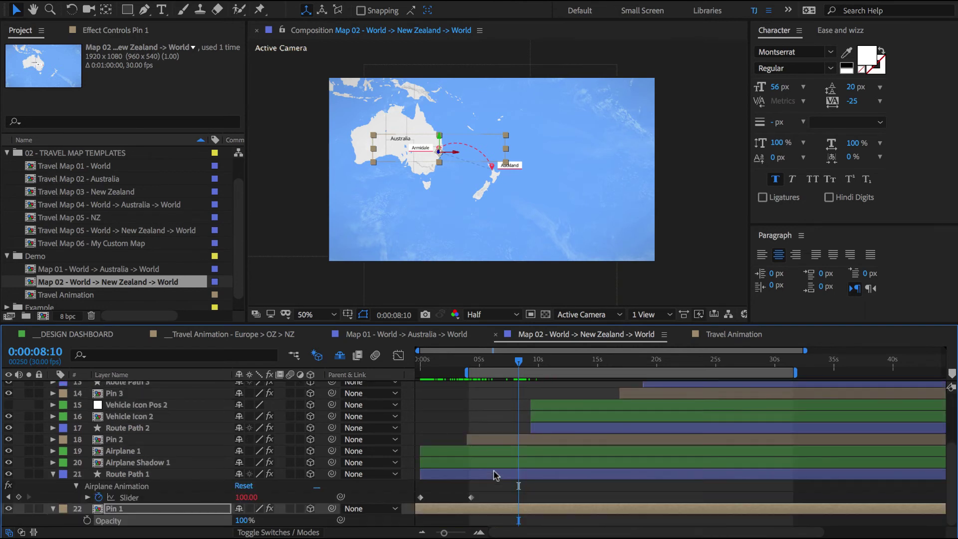
click(417, 509)
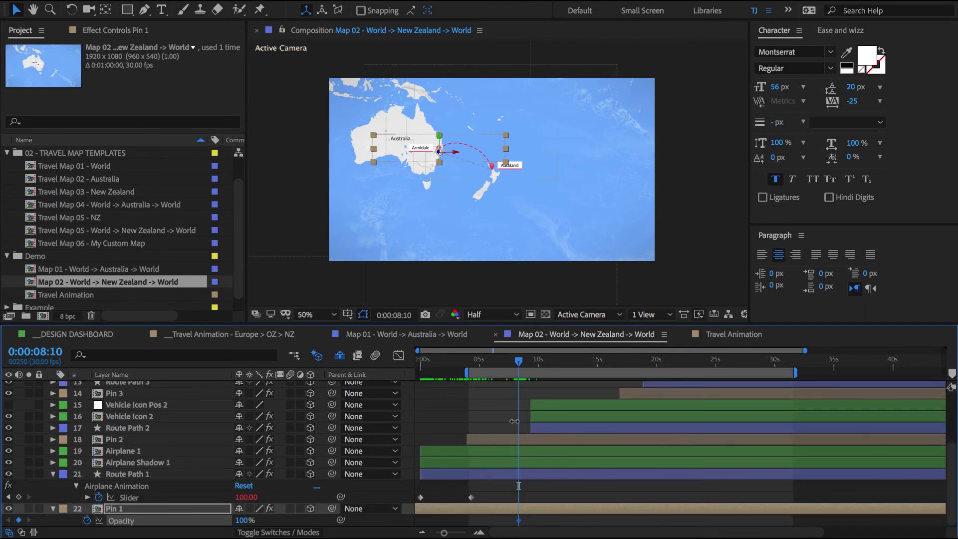
Add a 0% opacity keyframe to Pin 1 at 0:00:09:14, partway through ZOOM IN, and check the fade-out
scroll(529, 416, up, 5)
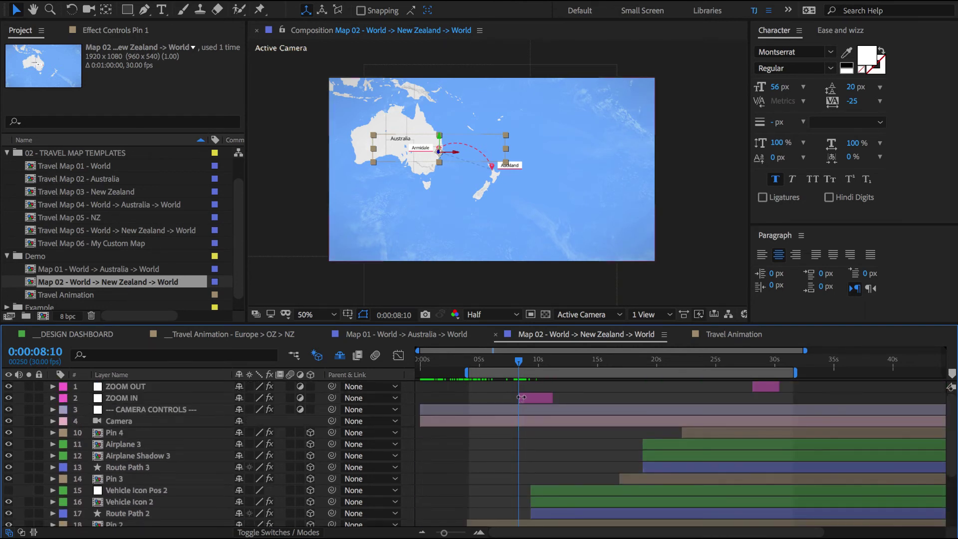
click(532, 360)
click(537, 361)
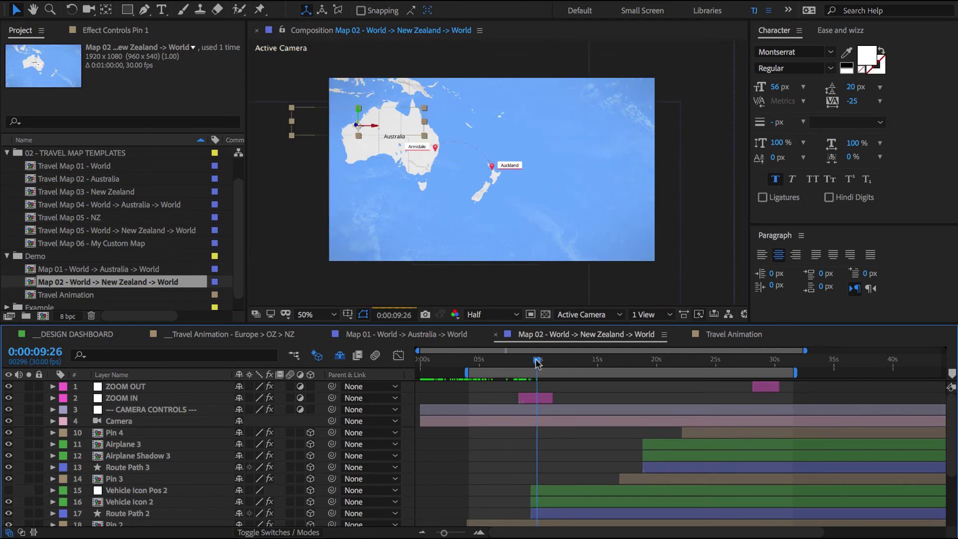
click(532, 361)
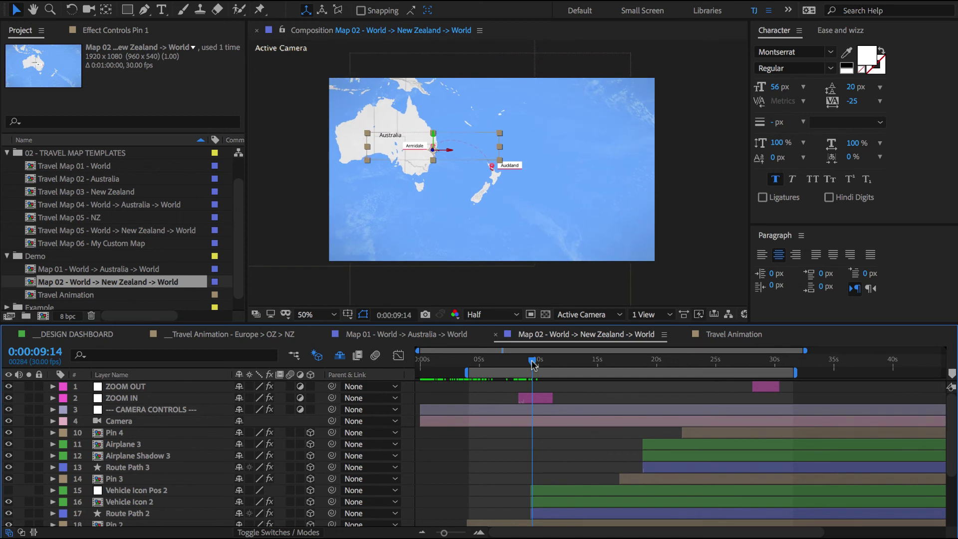
scroll(534, 419, down, 5)
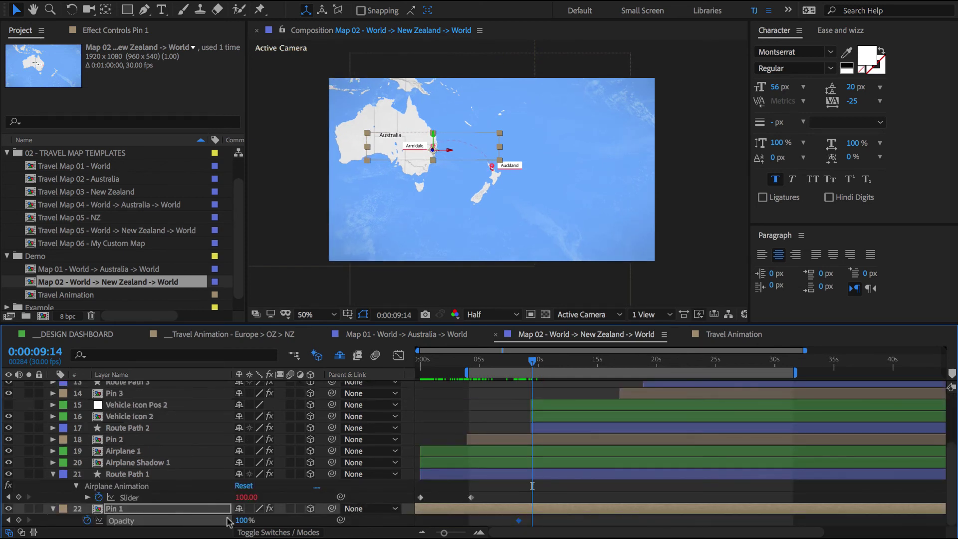
click(242, 521)
text(0)
key(Return)
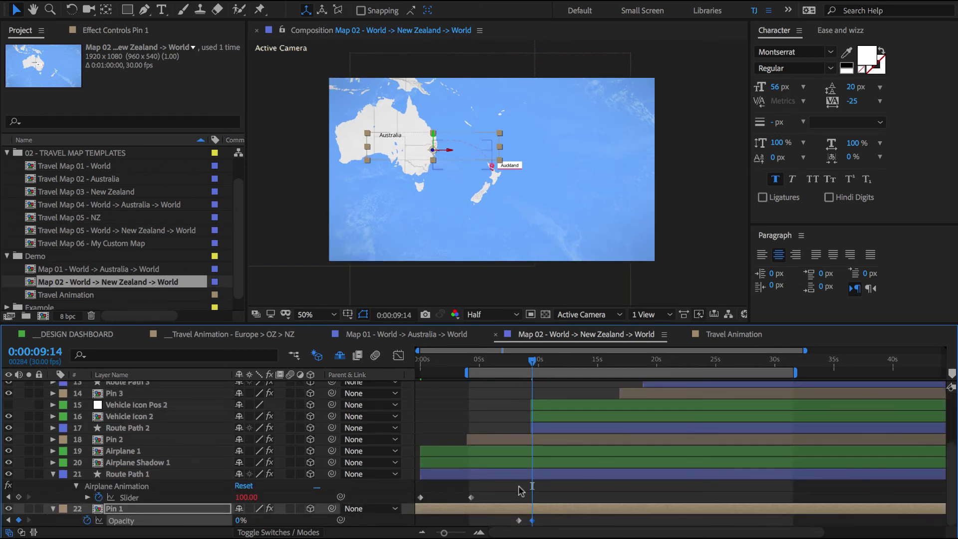
click(533, 483)
drag(517, 366, 524, 360)
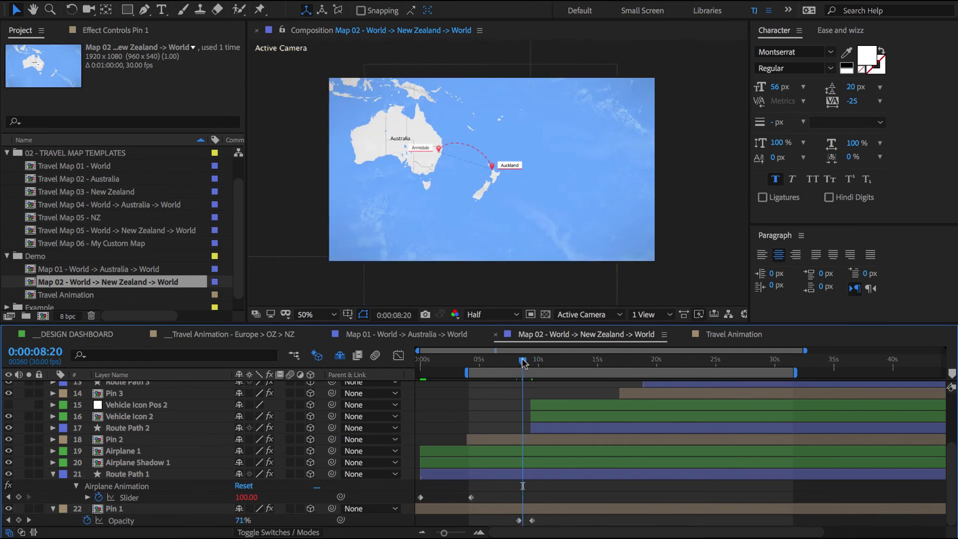
click(529, 361)
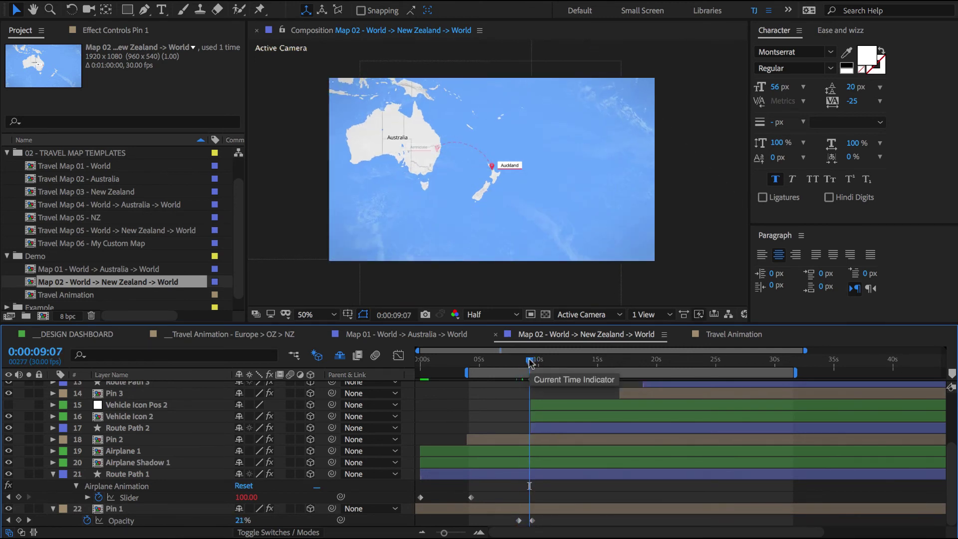
drag(531, 363, 536, 363)
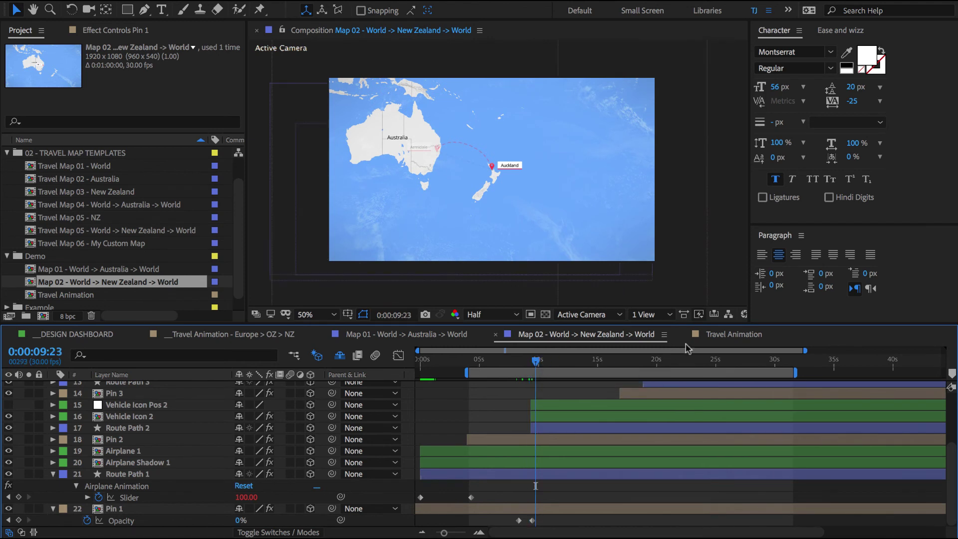
Examine in Travel Animation how the Armidale pin behaves from the join at 25 seconds through the Auckland flight and zoom
click(708, 335)
click(640, 360)
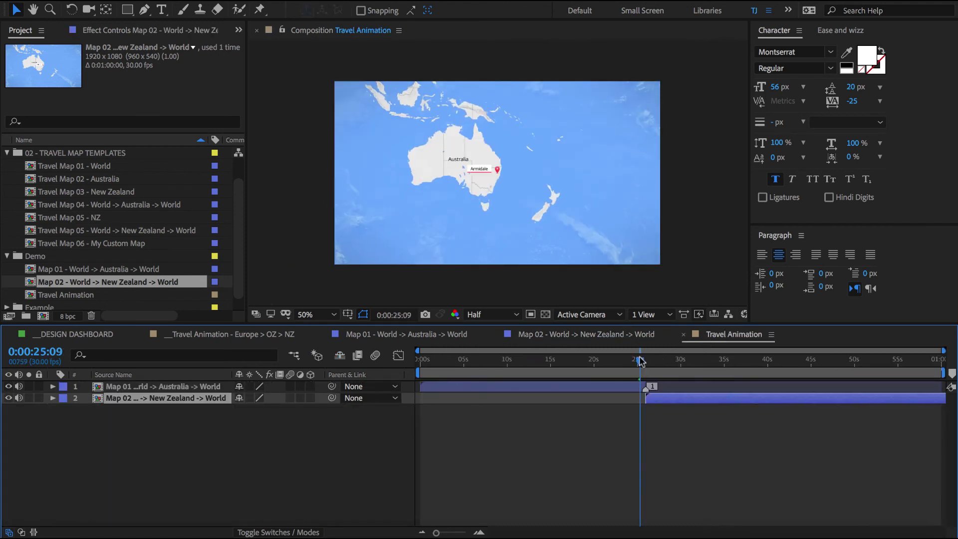
drag(640, 360, 660, 361)
click(676, 361)
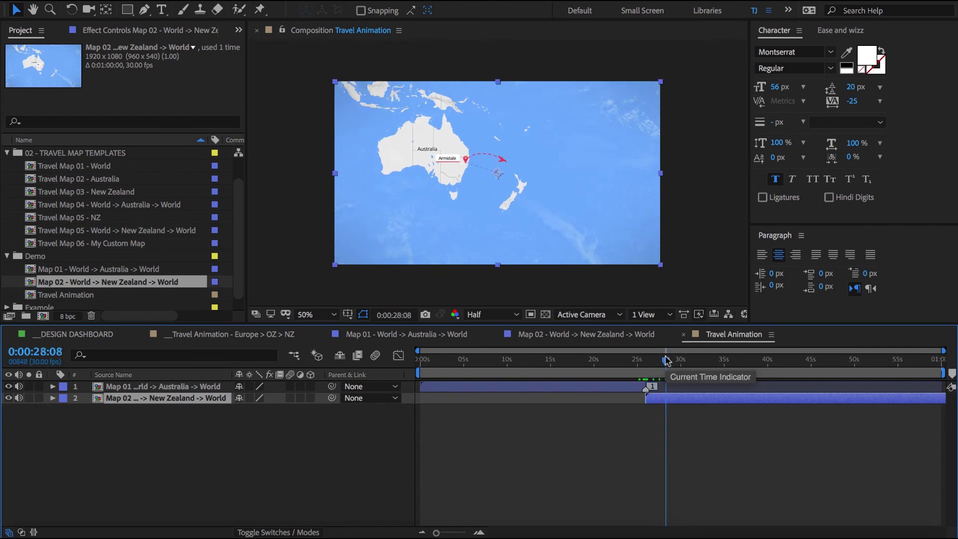
click(683, 360)
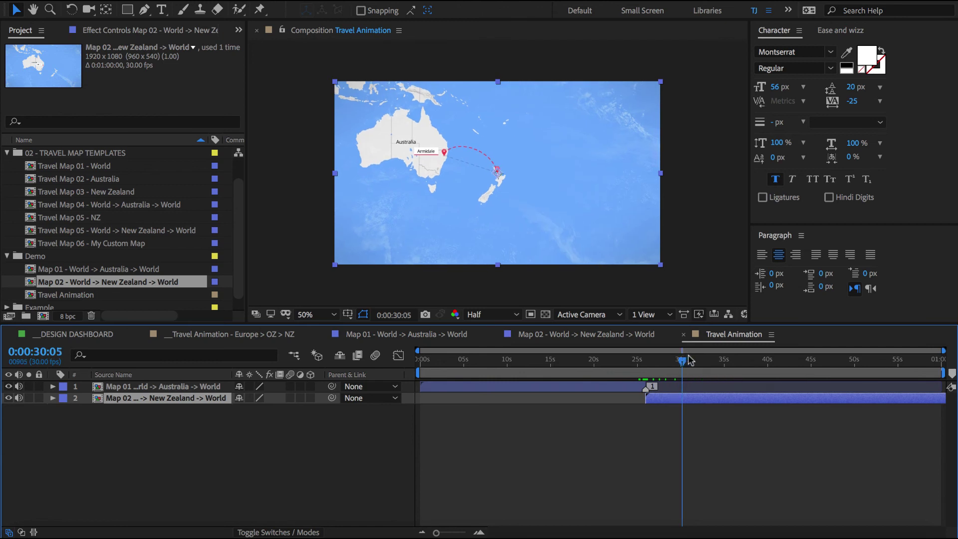
click(689, 360)
click(696, 360)
click(706, 361)
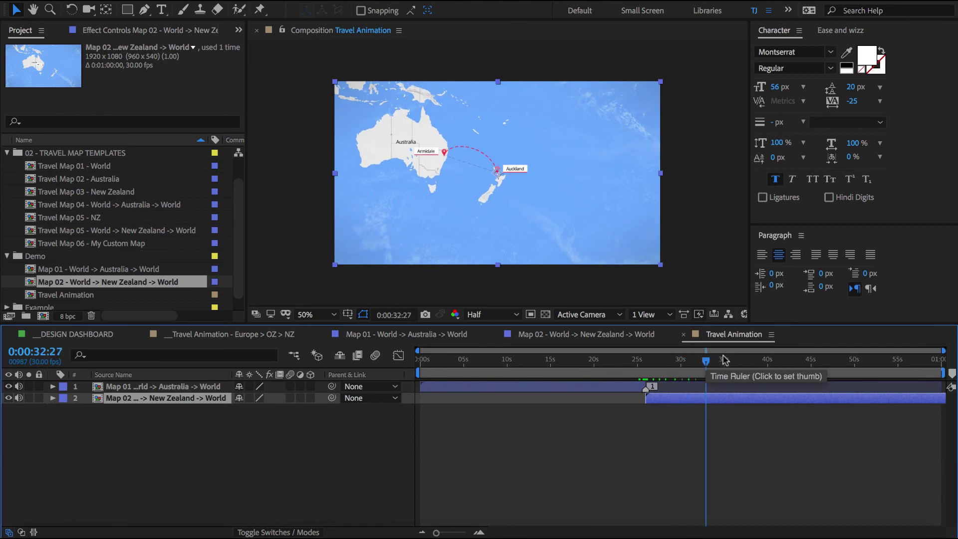
click(719, 360)
click(729, 360)
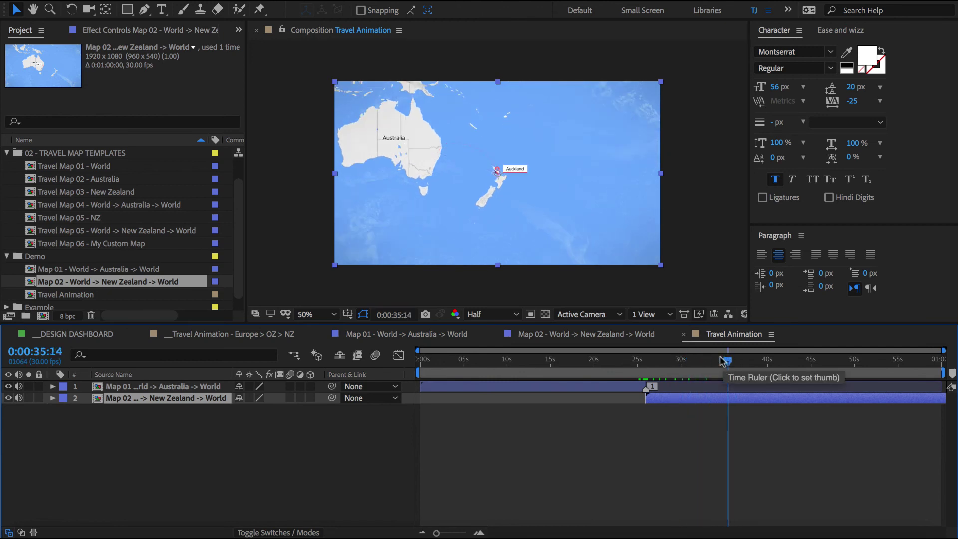
click(722, 360)
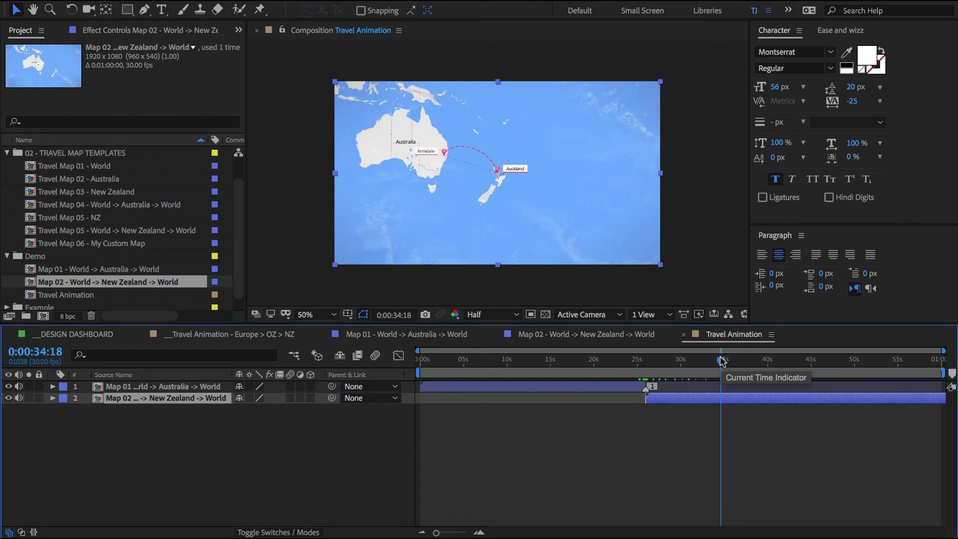
click(707, 361)
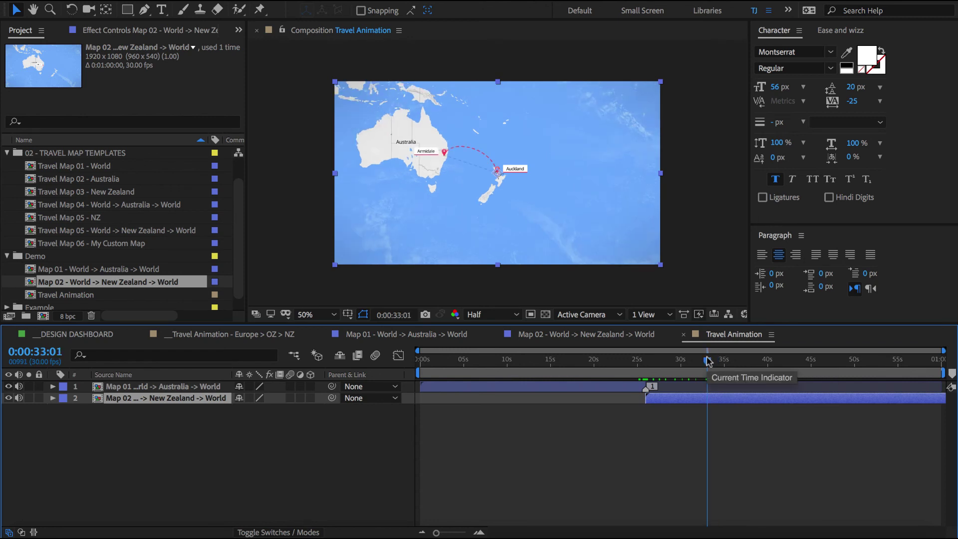
In __Travel Animation - Europe > OZ > NZ, disable and shy-hide the Map 02 layer and show the Map 03 - World -> Asia -> World layer instead
click(276, 334)
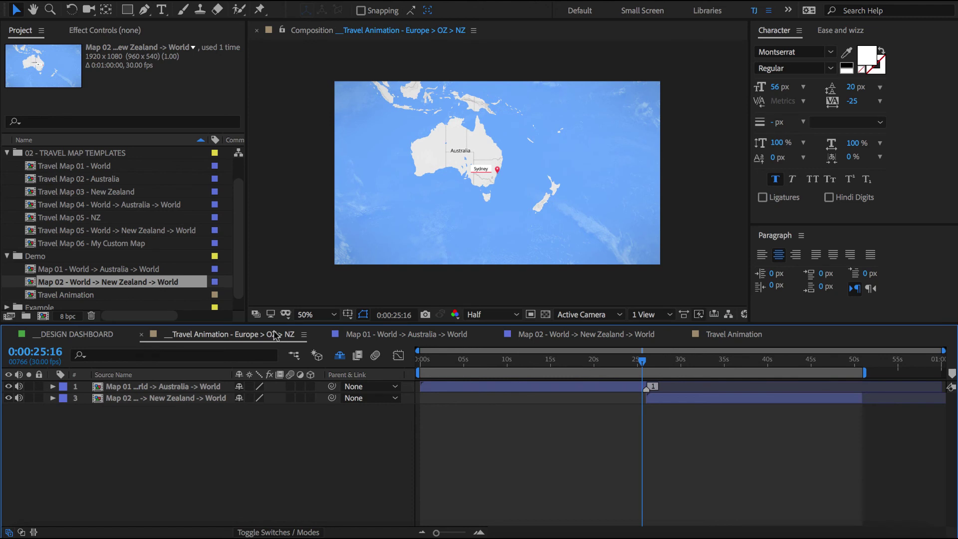
click(340, 355)
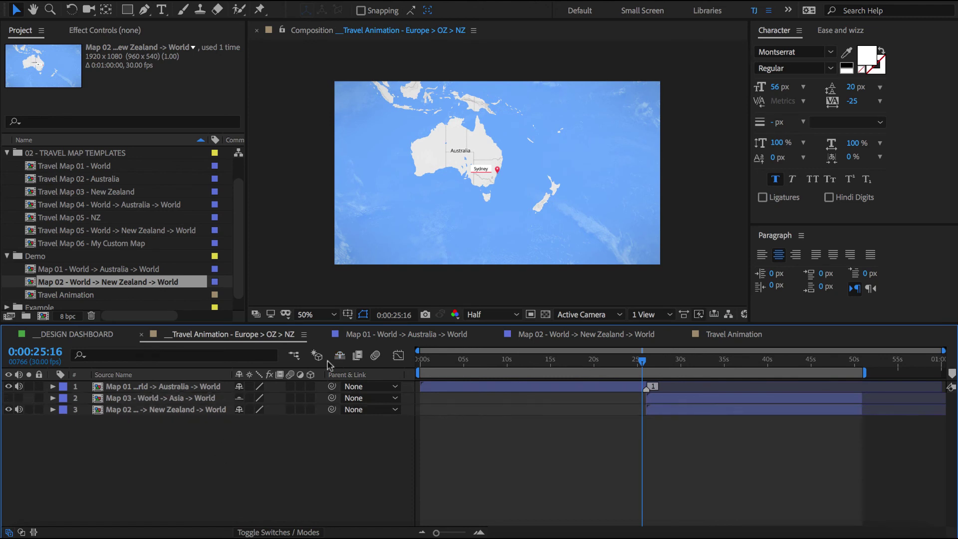
click(19, 410)
click(9, 410)
click(9, 397)
click(239, 409)
click(197, 411)
click(343, 356)
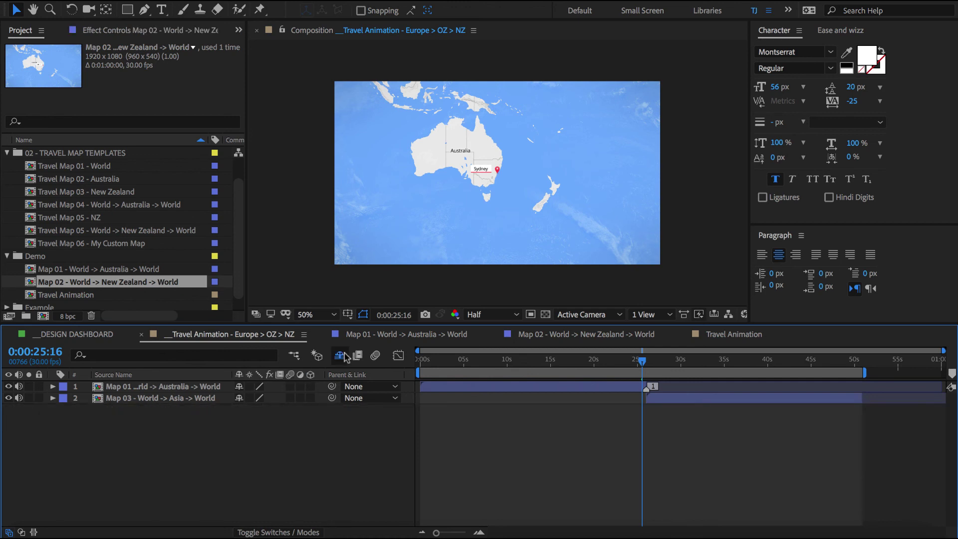
click(152, 402)
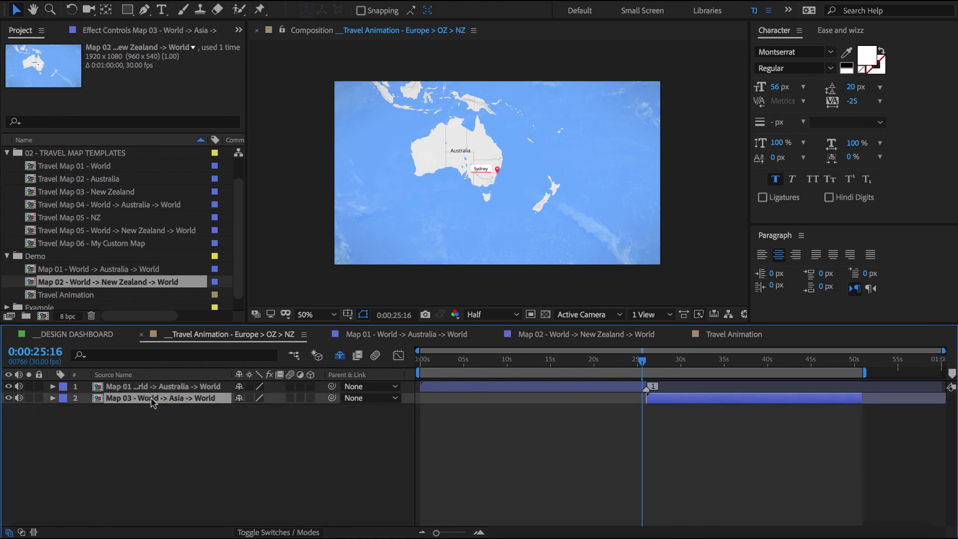
click(222, 429)
click(146, 399)
scroll(8, 242, down, 1)
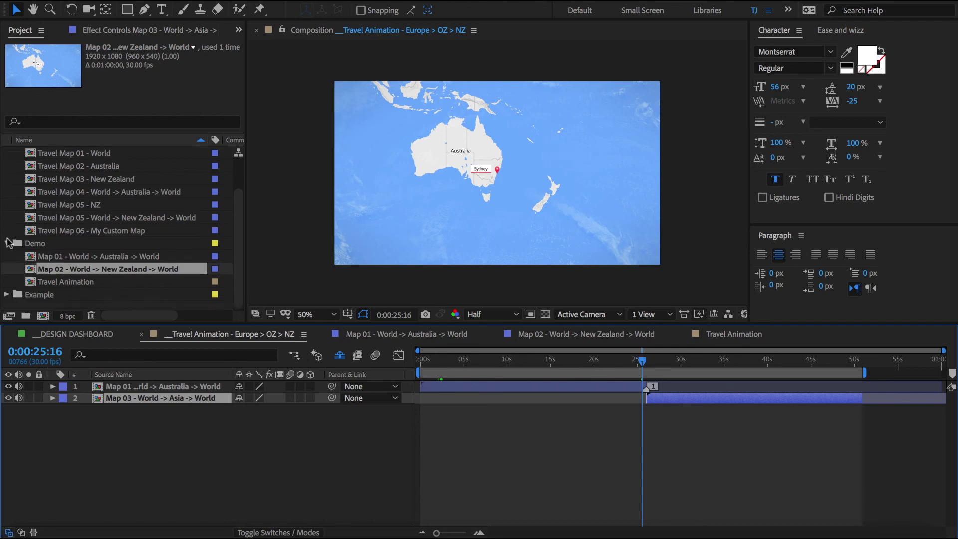
click(16, 295)
scroll(13, 270, up, 1)
click(13, 272)
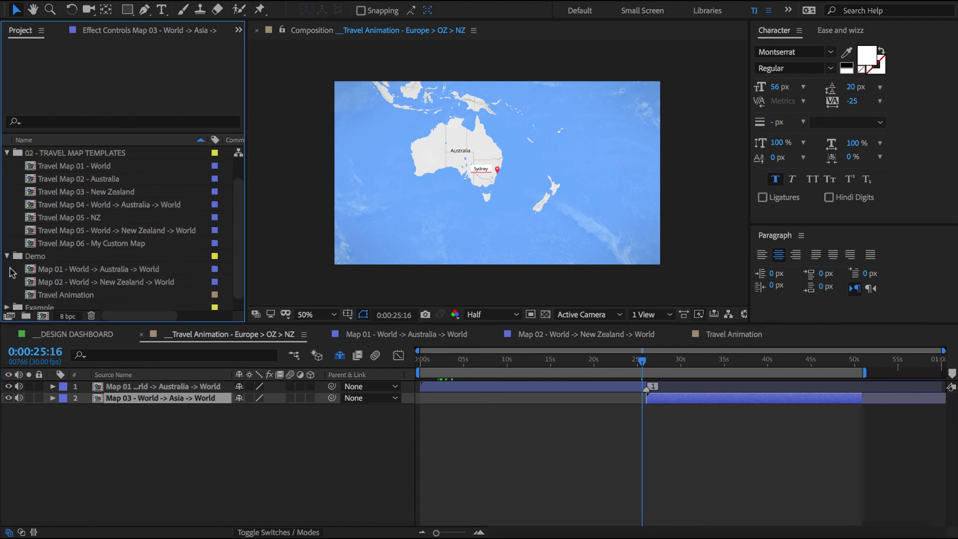
Look up WorldTravelMaps - Asia CC15.aep among the importable project files, and leave without importing it
key(super+i)
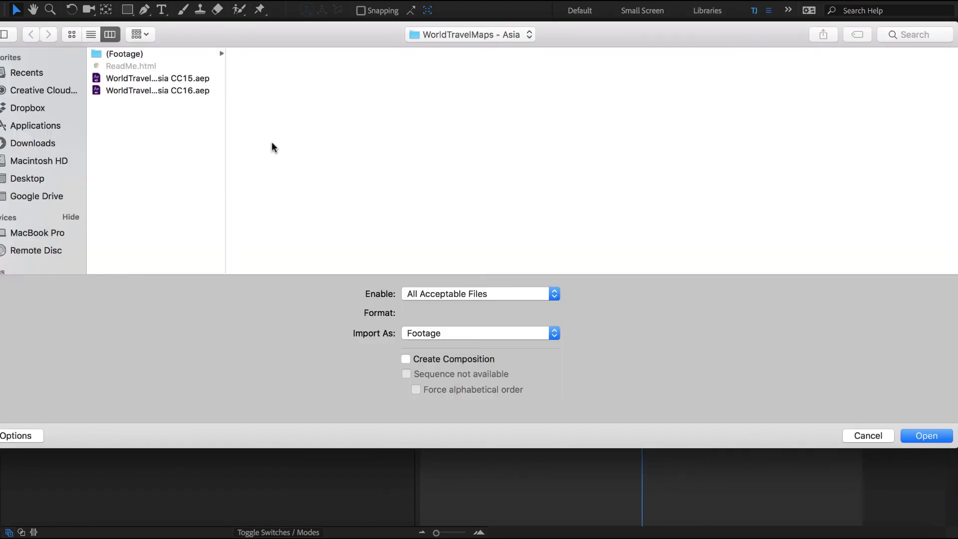
key(w)
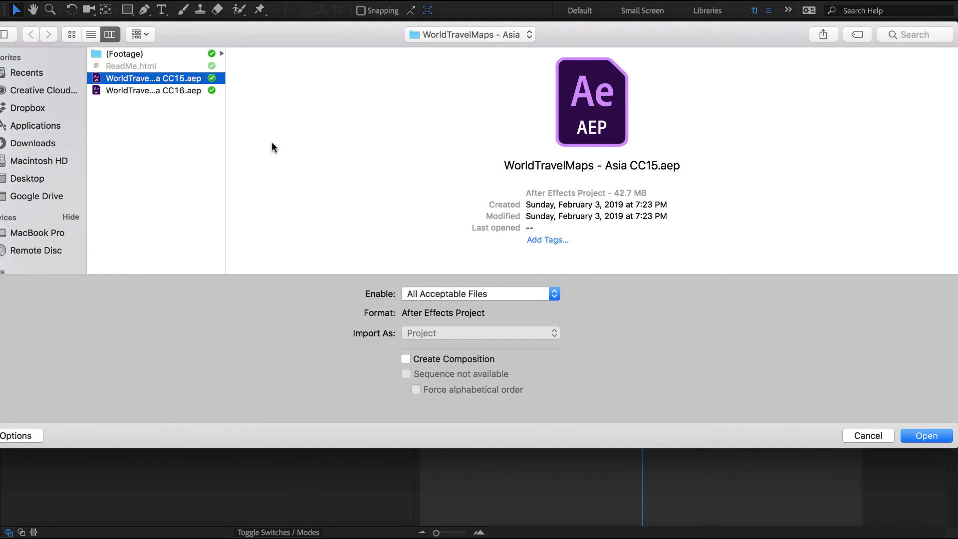
key(Escape)
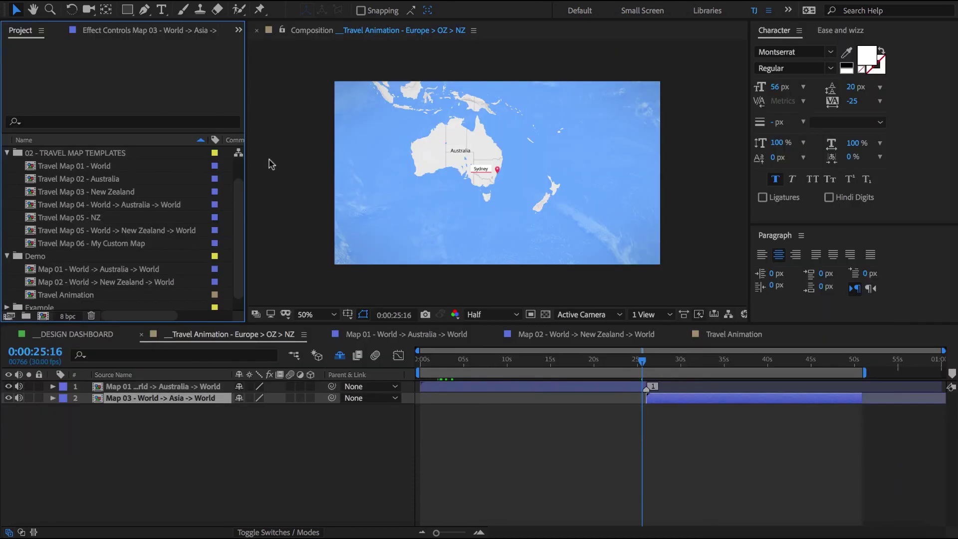
Examine the join from Map 01 to Map 03 and the following flight from Sydney to Kuala Lumpur
click(627, 424)
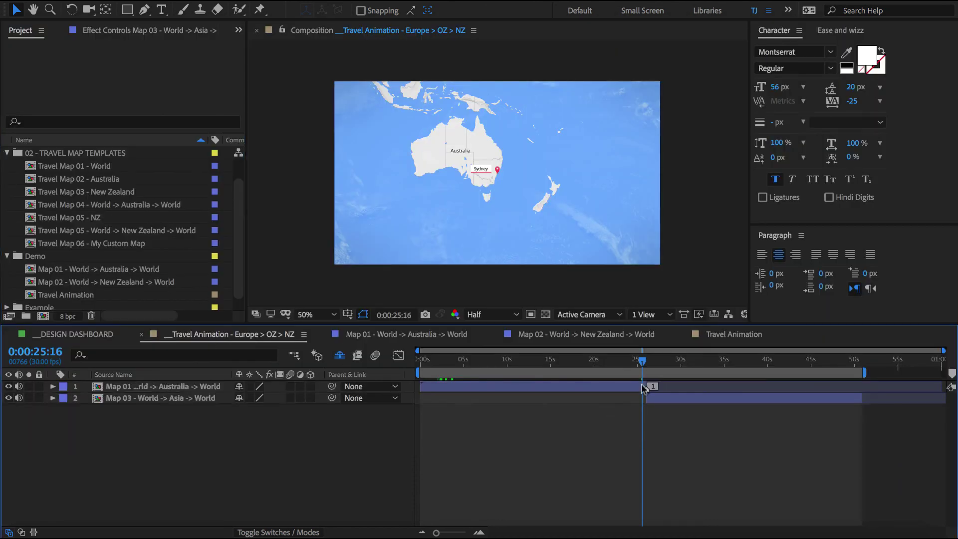
click(618, 361)
click(636, 361)
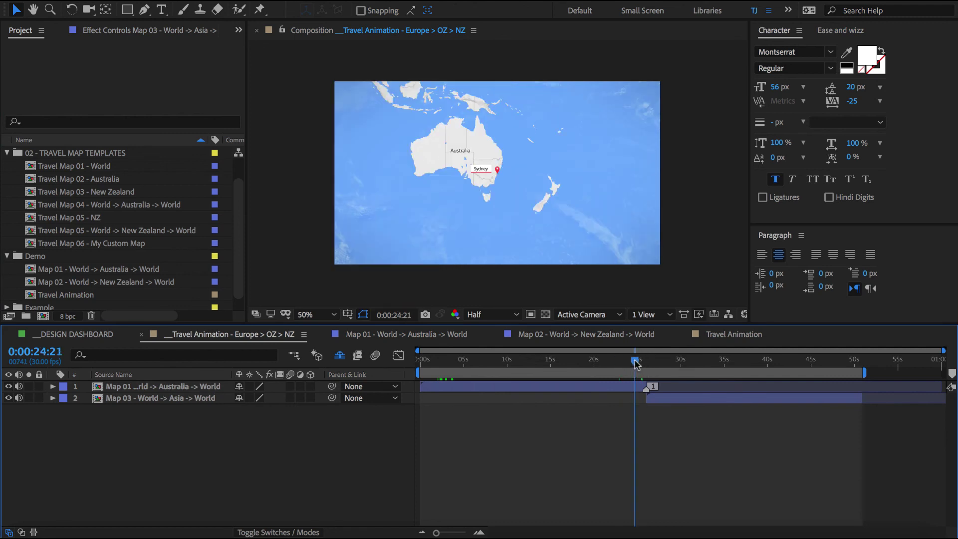
click(645, 360)
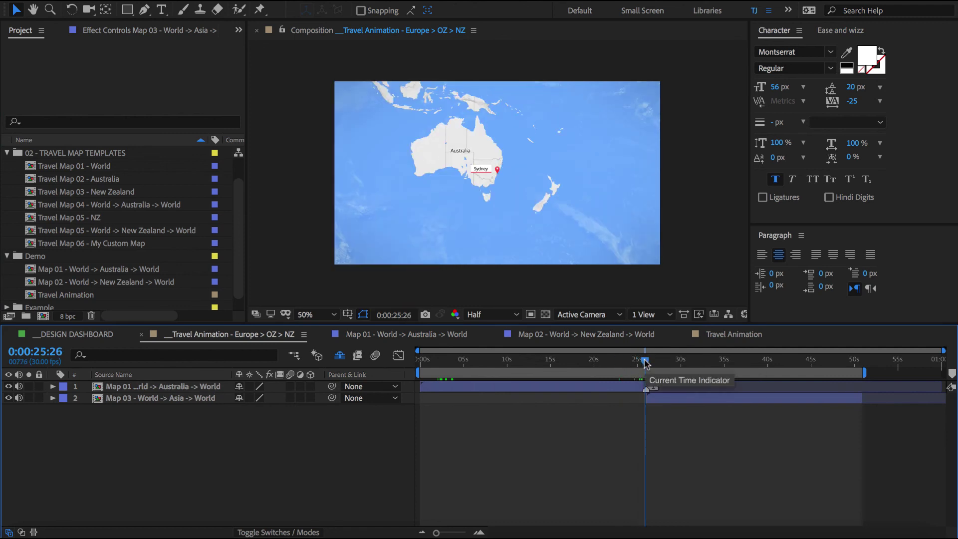
click(656, 360)
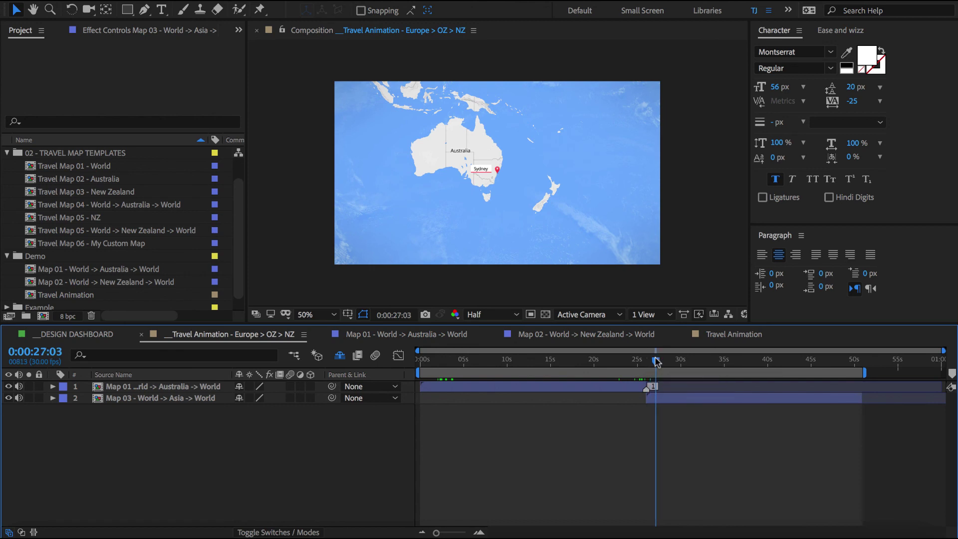
click(666, 361)
click(697, 360)
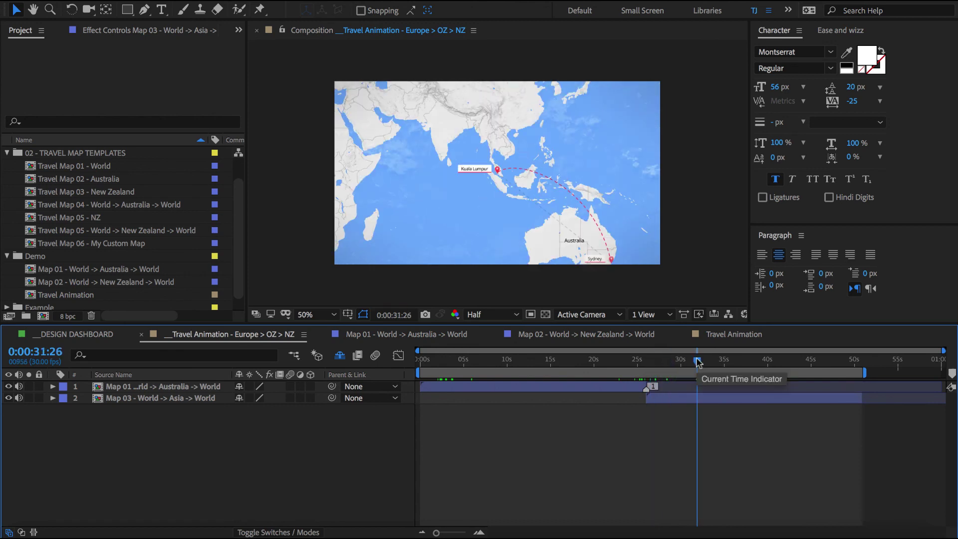
click(705, 360)
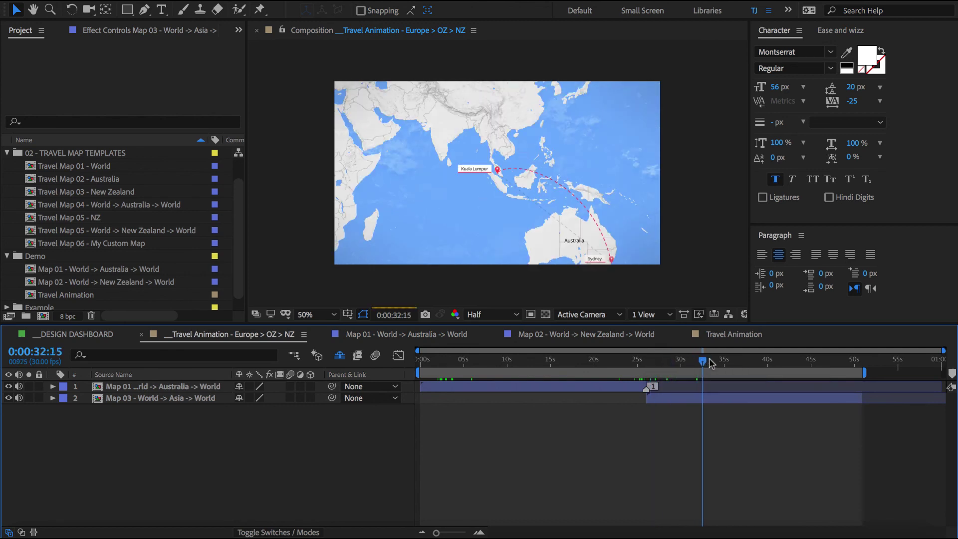
Examine the Map 03 zoom into Kuala Lumpur and the flight on to Jakarta, up to 0:00:40:19
click(710, 361)
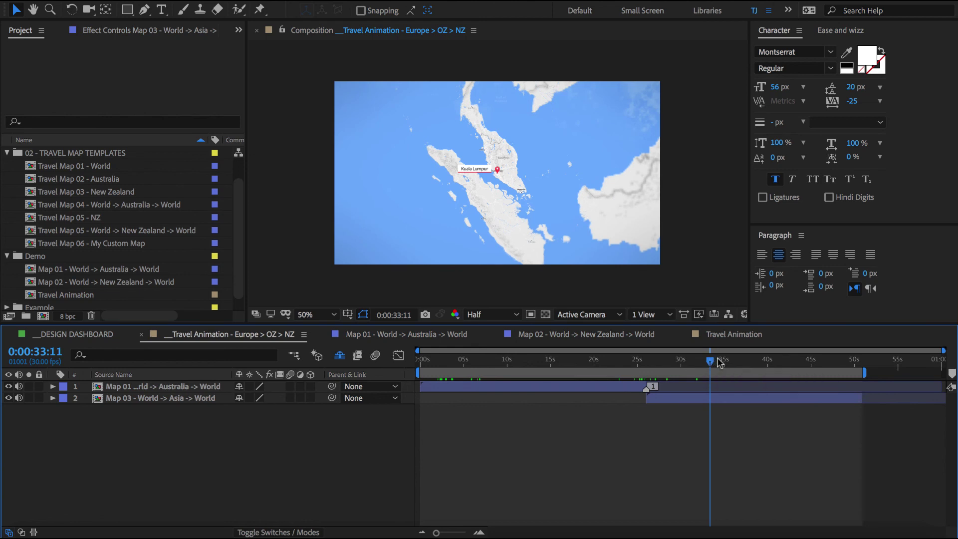
click(718, 360)
click(730, 360)
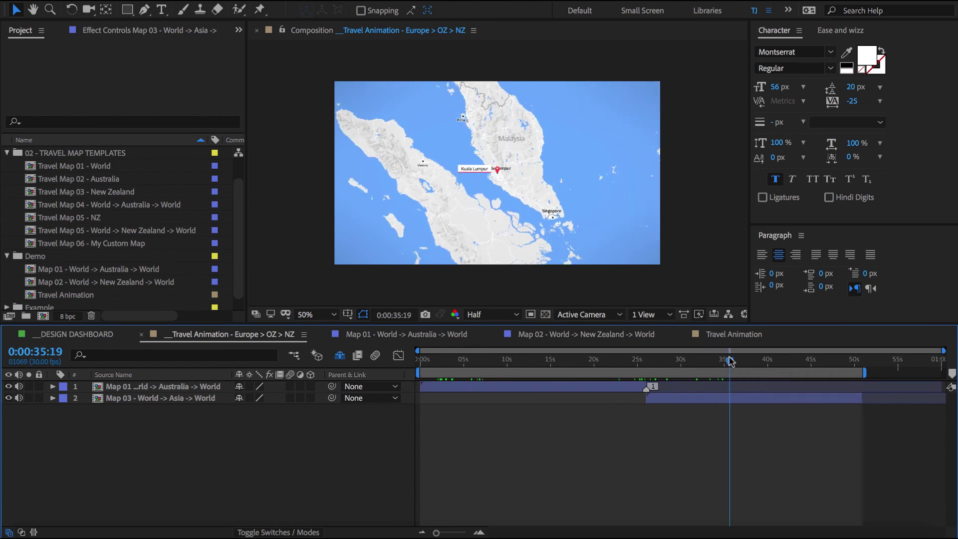
click(748, 361)
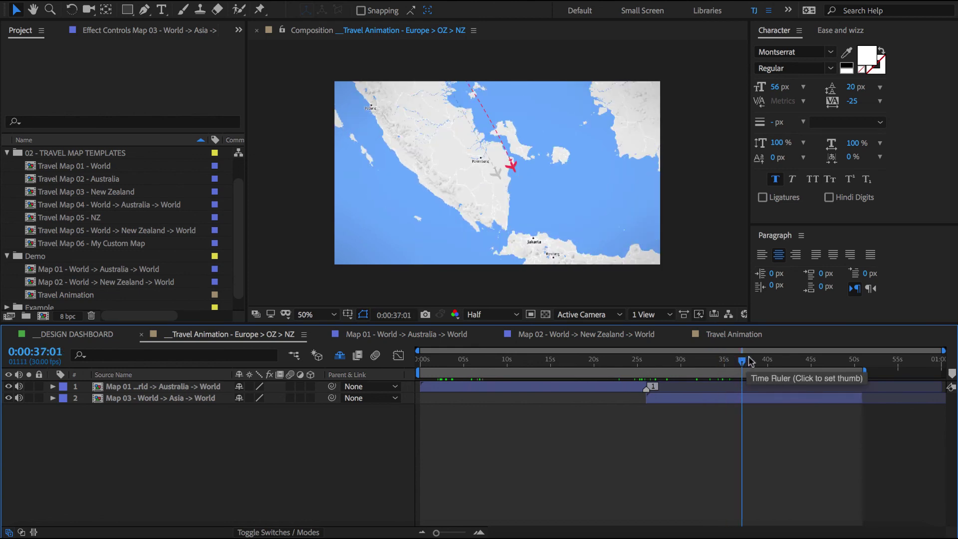
click(756, 361)
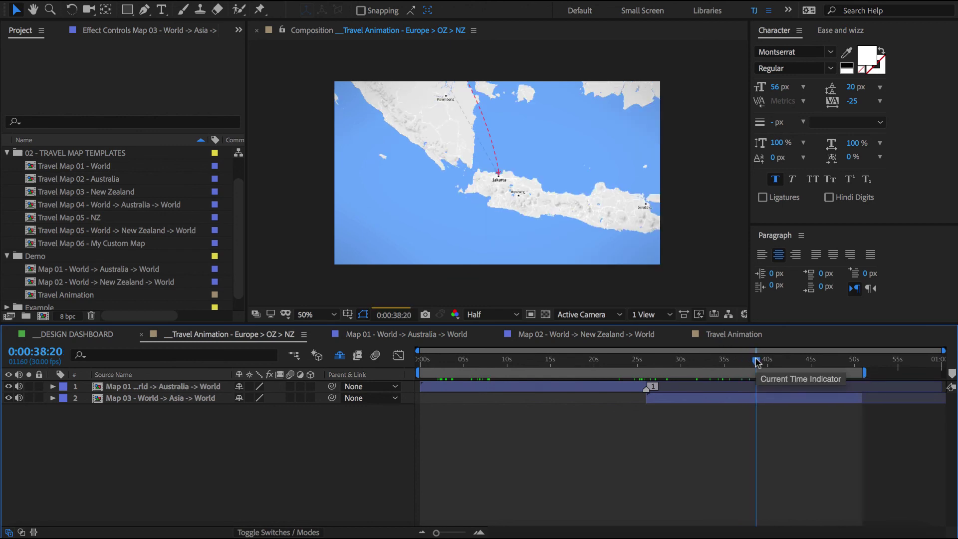
click(774, 361)
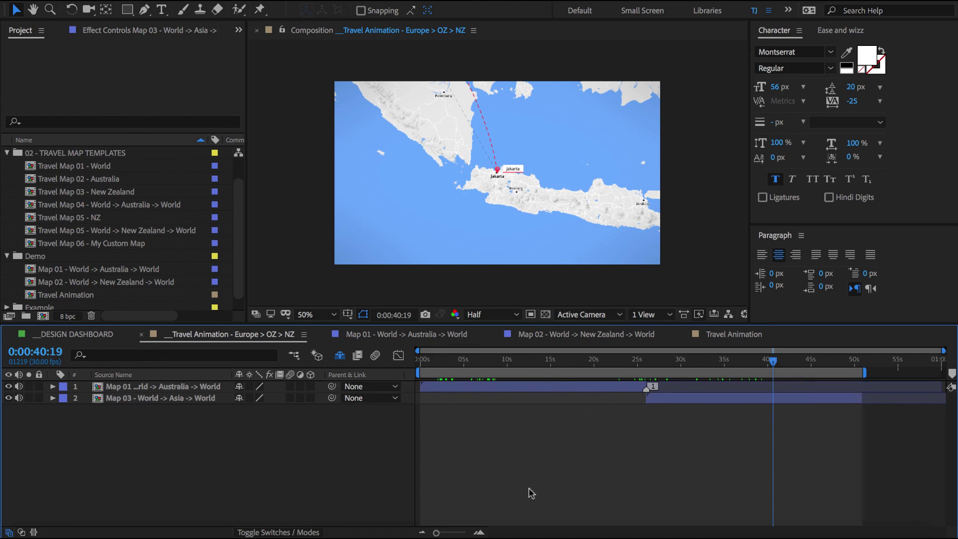
click(503, 186)
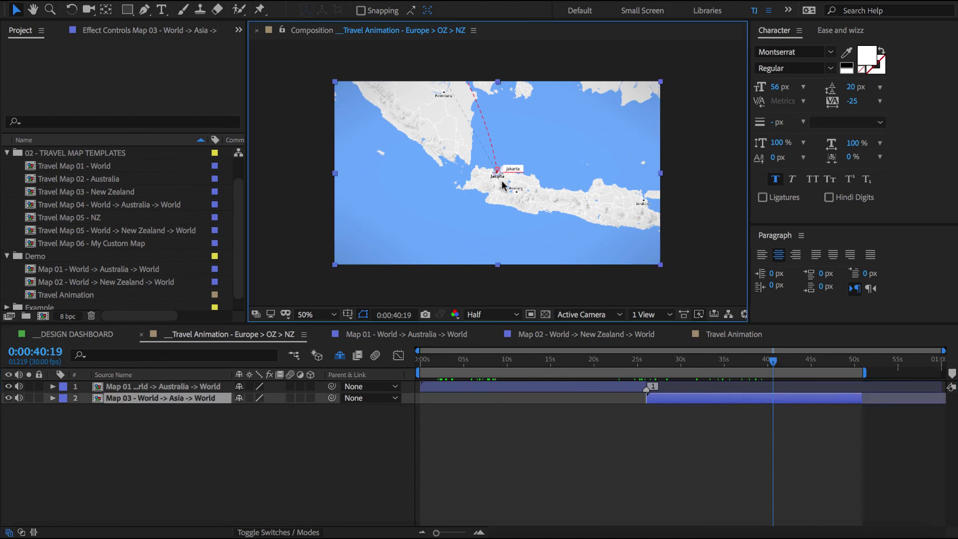
click(509, 409)
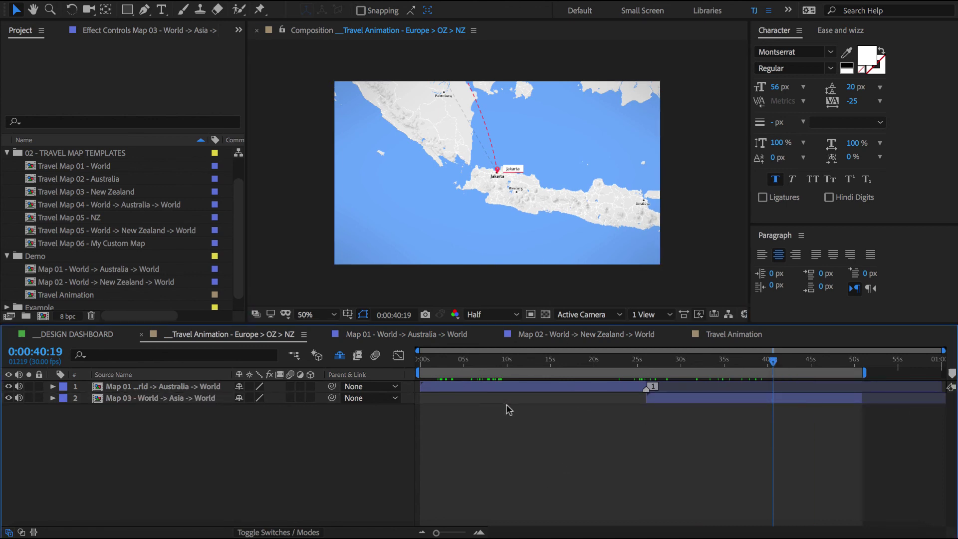